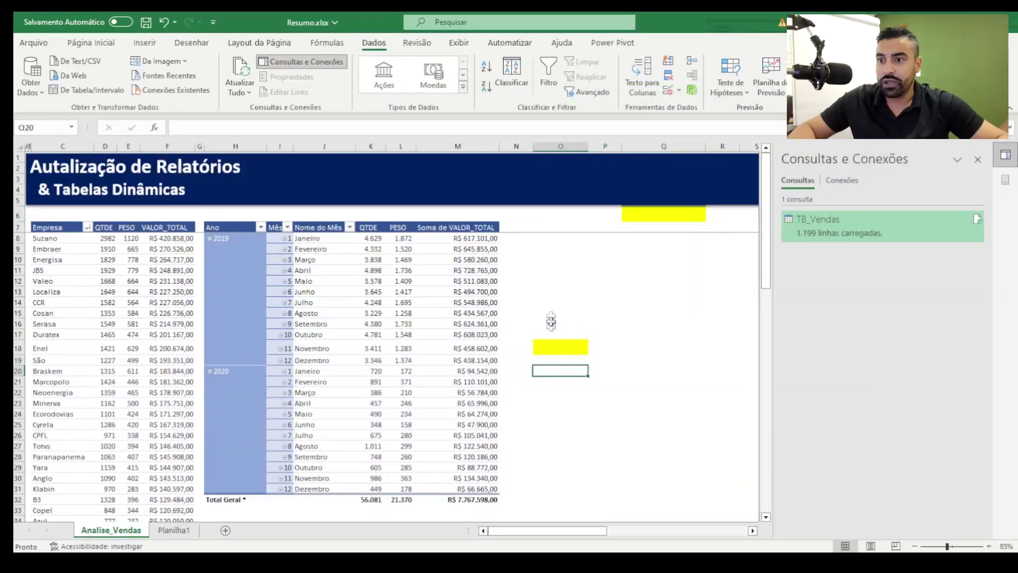
# Step: Remove the yellow highlights from cells O18 and Q6 by copying unformatted cells over them
pyautogui.press('super+space')
pyautogui.hotkey('ctrl', 'd')
pyautogui.click(663, 313)
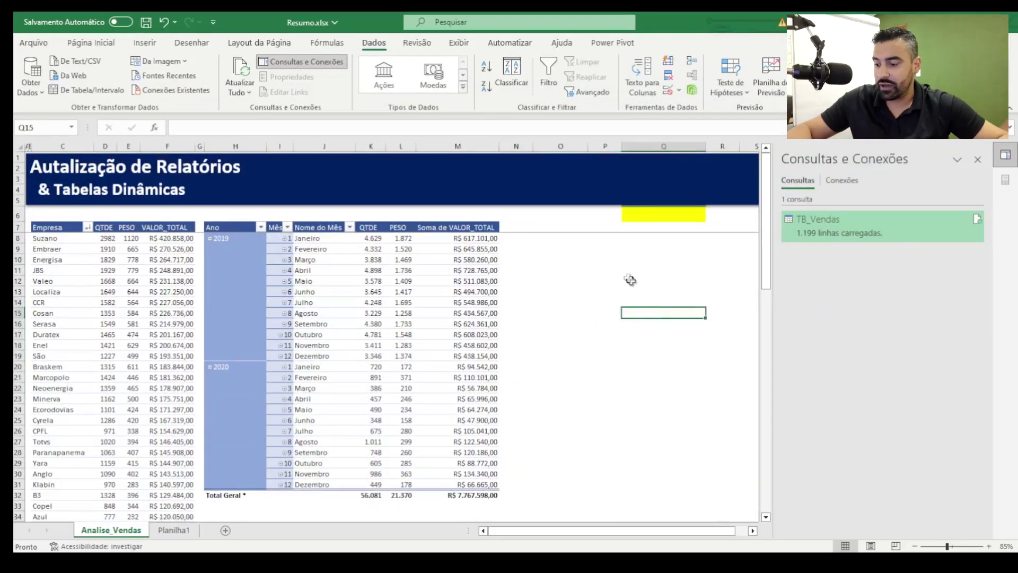
pyautogui.click(589, 217)
pyautogui.hotkey('ctrl', 'c')
pyautogui.hotkey('shift', 'Right')
pyautogui.hotkey('shift', 'Right')
pyautogui.hotkey('shift', 'Right')
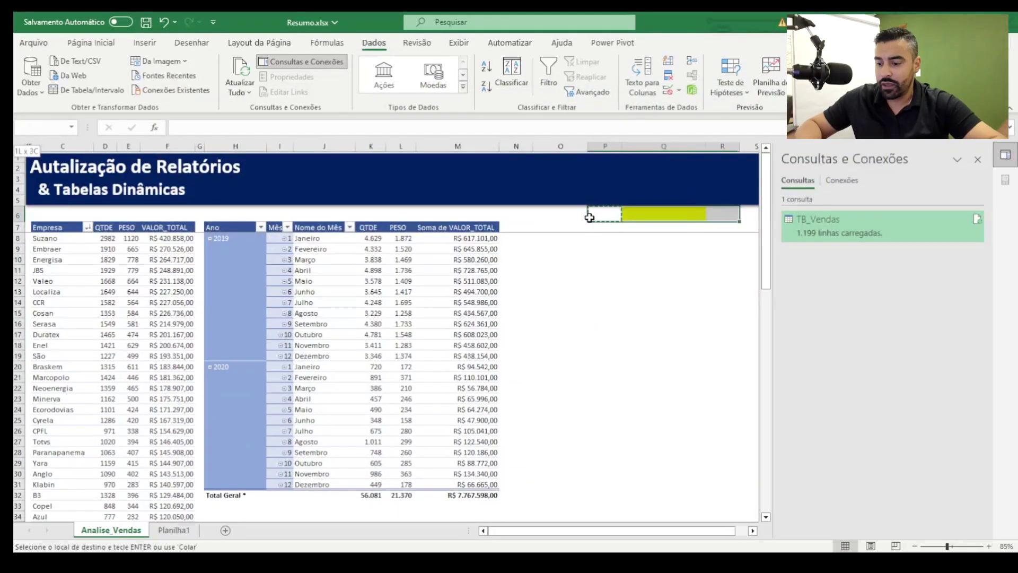
pyautogui.press('Return')
pyautogui.click(622, 378)
pyautogui.moveTo(620, 530); pyautogui.dragTo(597, 530)
pyautogui.click(603, 435)
# Step: Examine the monthly pivot table's value fields QTDE, PESO and Soma de VALOR_TOTAL and the options available for them
pyautogui.click(453, 263)
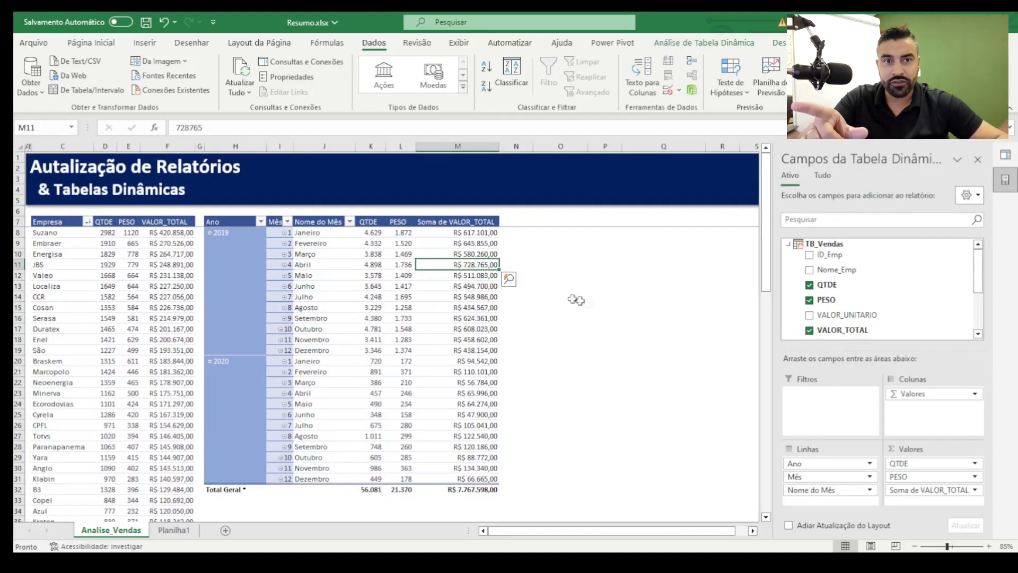
pyautogui.click(604, 304)
pyautogui.click(468, 340)
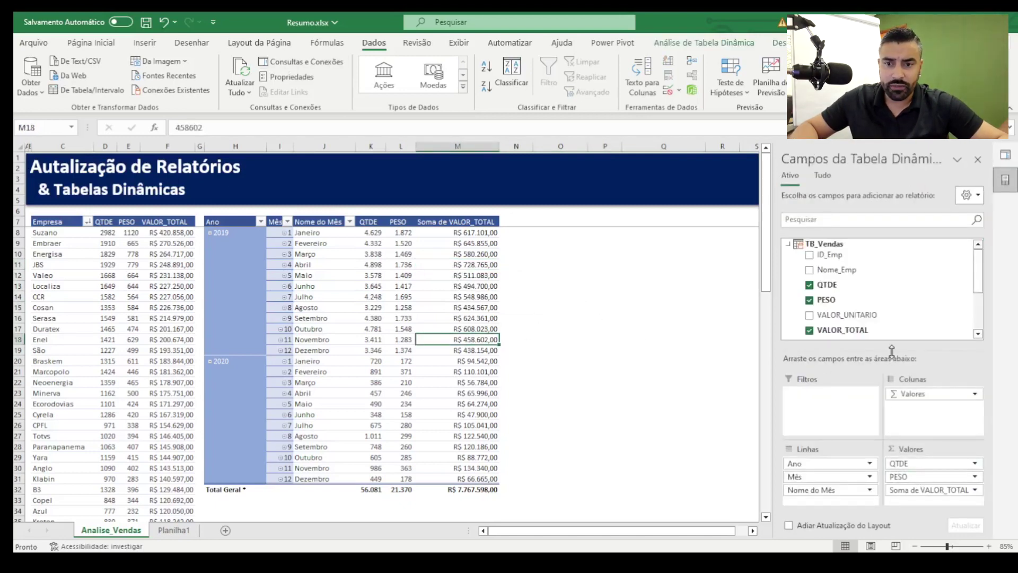
pyautogui.moveTo(894, 349); pyautogui.dragTo(895, 325)
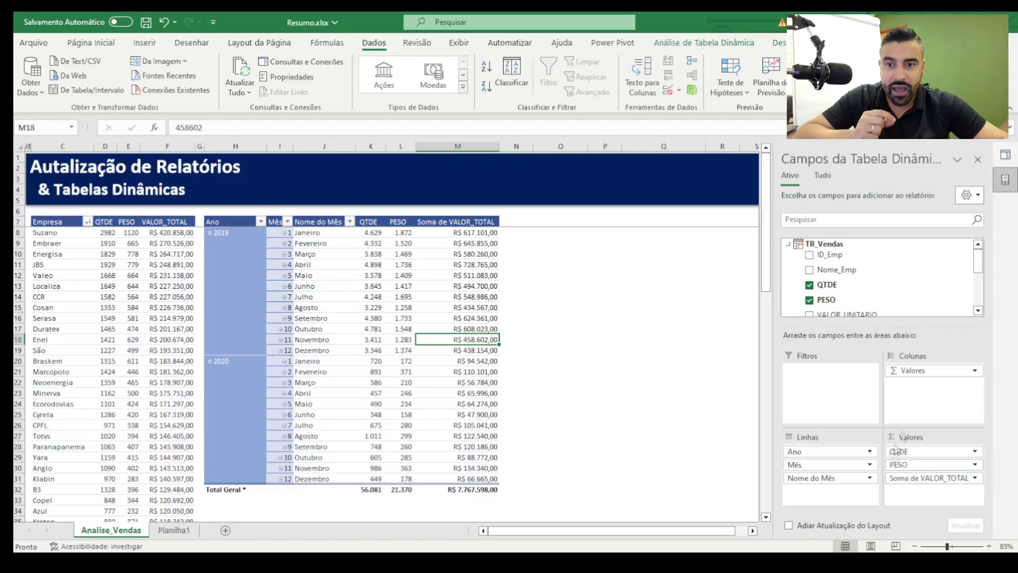
pyautogui.moveTo(900, 476); pyautogui.dragTo(928, 490)
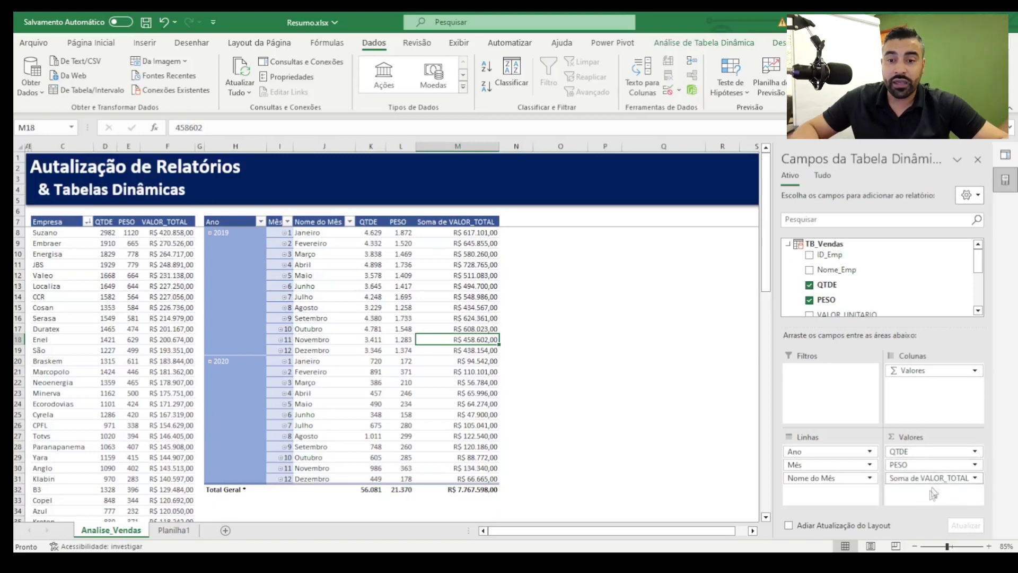
pyautogui.click(916, 464)
pyautogui.click(920, 487)
pyautogui.click(910, 454)
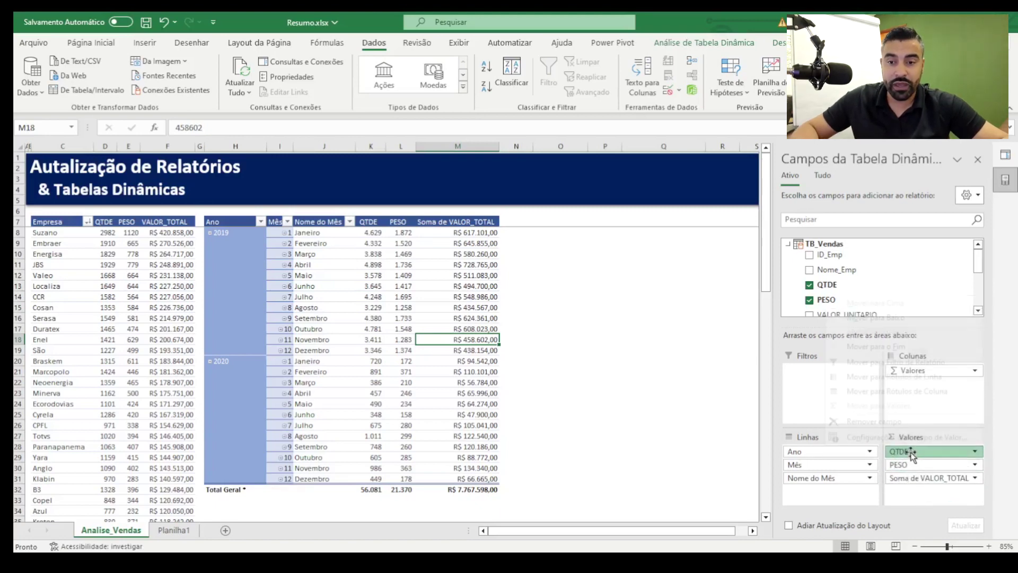
pyautogui.click(927, 480)
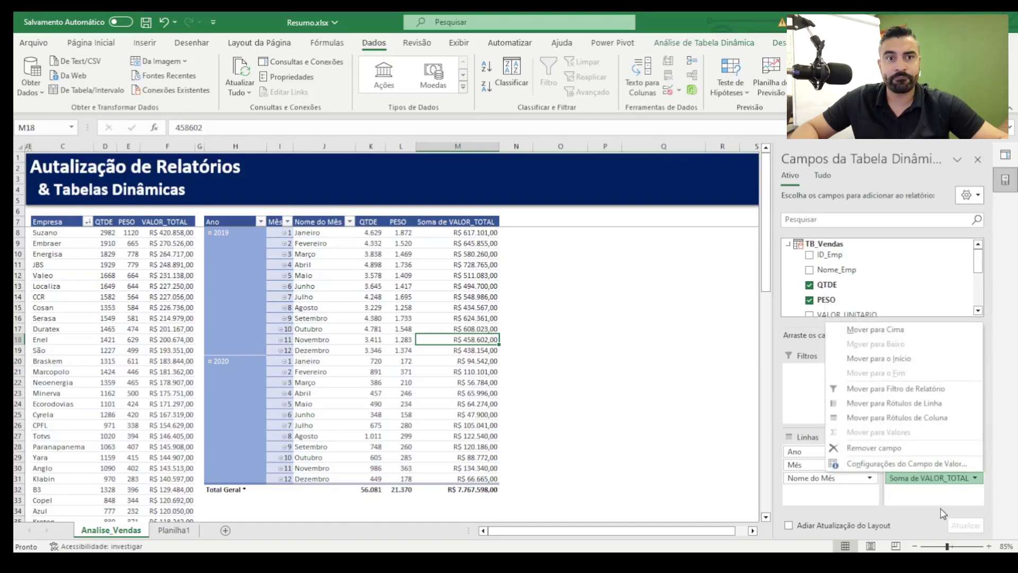
pyautogui.click(664, 371)
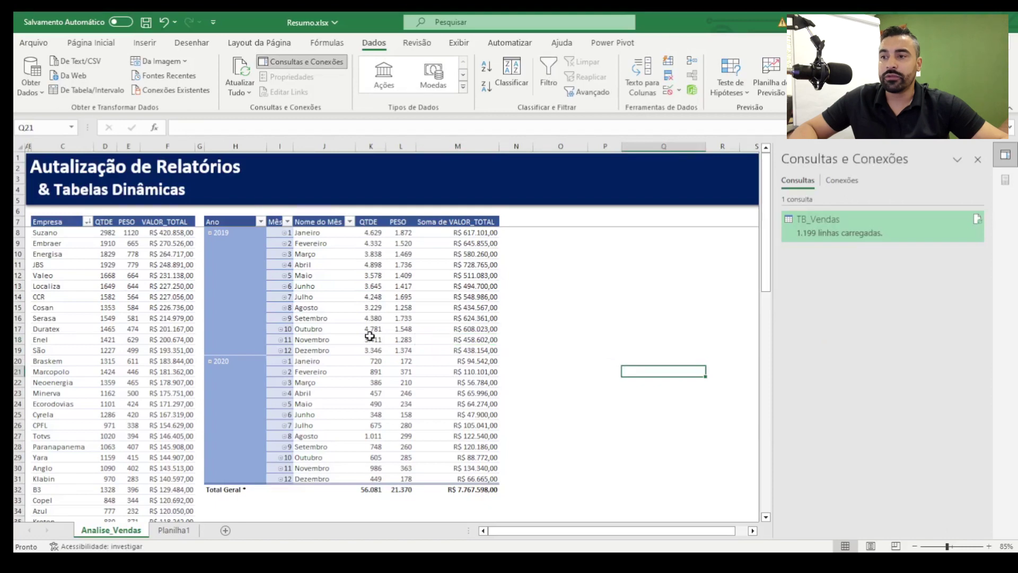
pyautogui.click(602, 297)
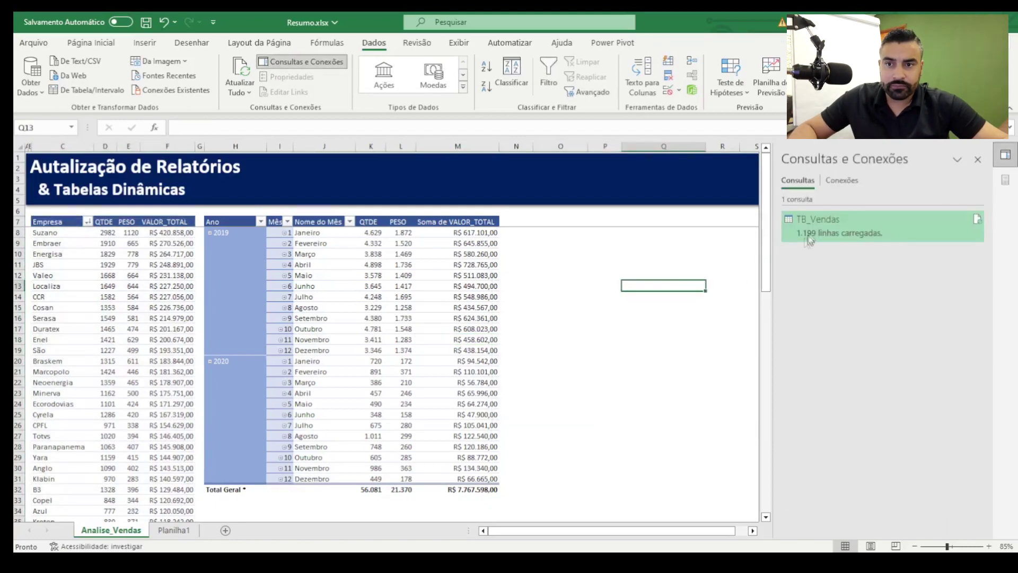
pyautogui.click(809, 236)
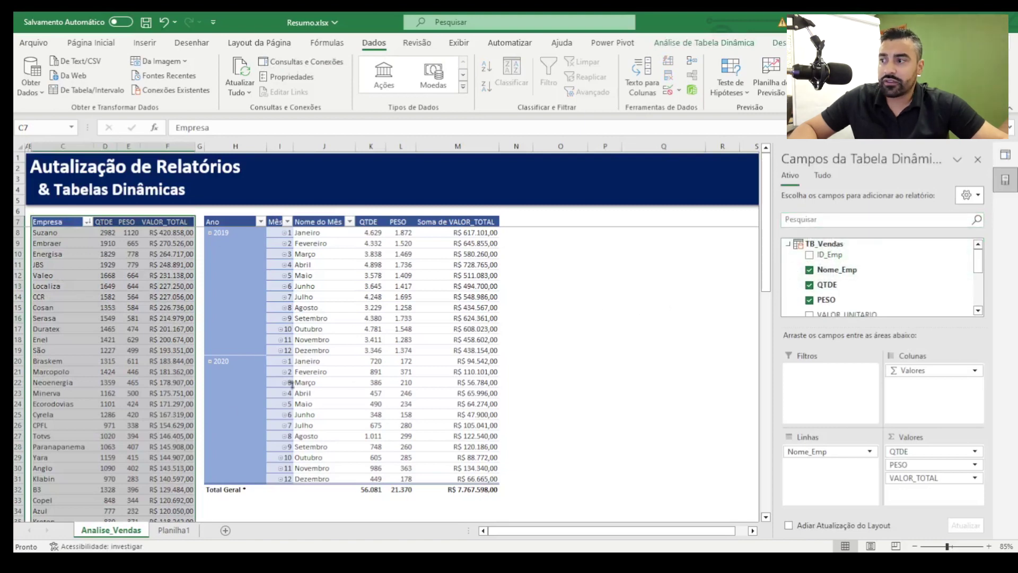
pyautogui.click(625, 363)
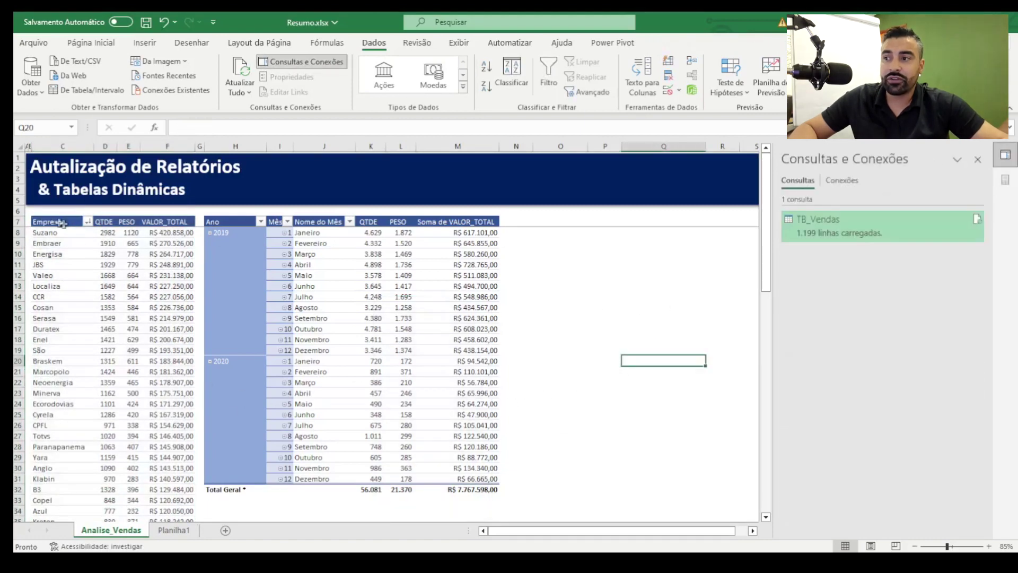
pyautogui.click(647, 307)
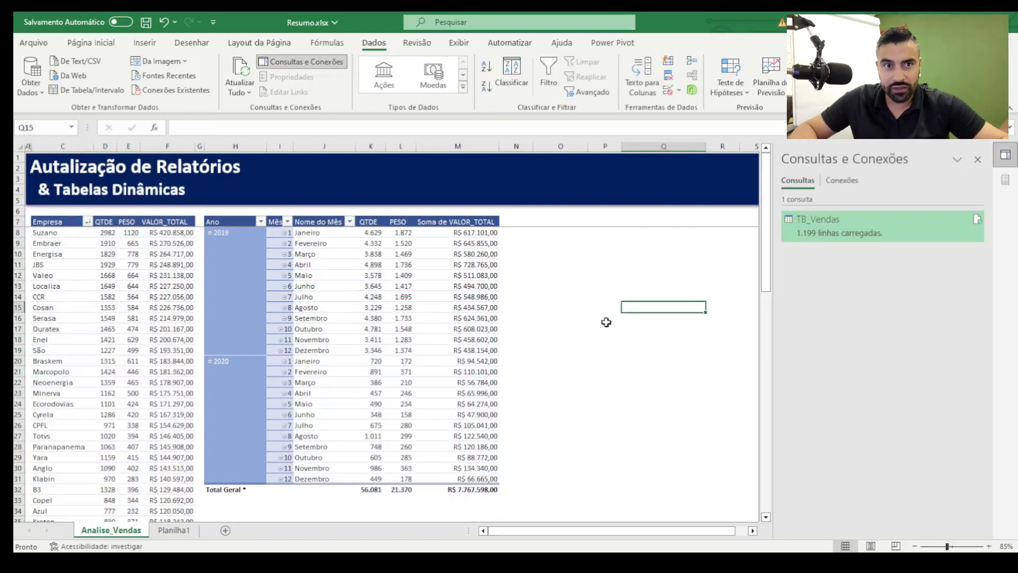
pyautogui.click(554, 220)
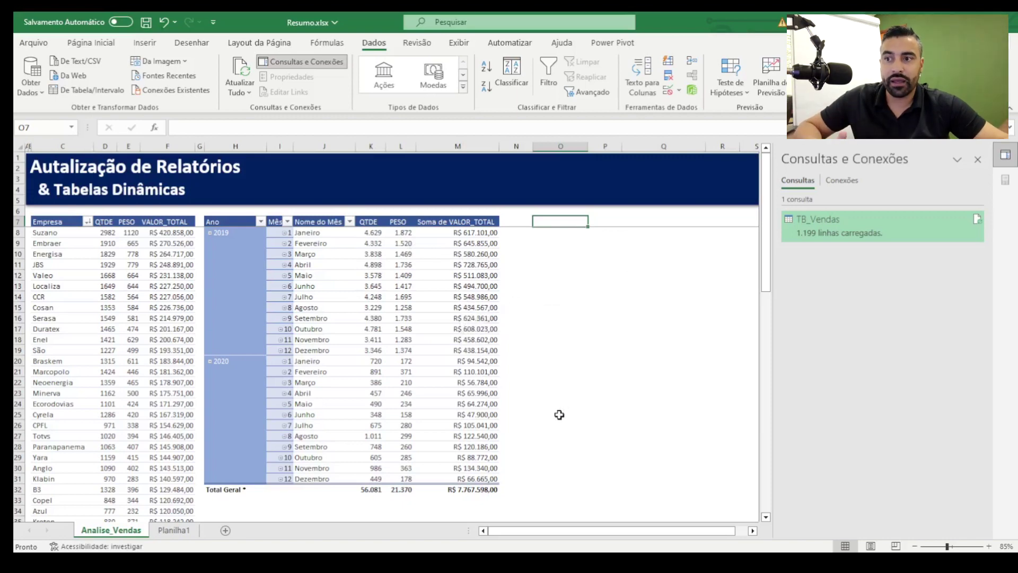
pyautogui.moveTo(587, 369); pyautogui.dragTo(609, 370)
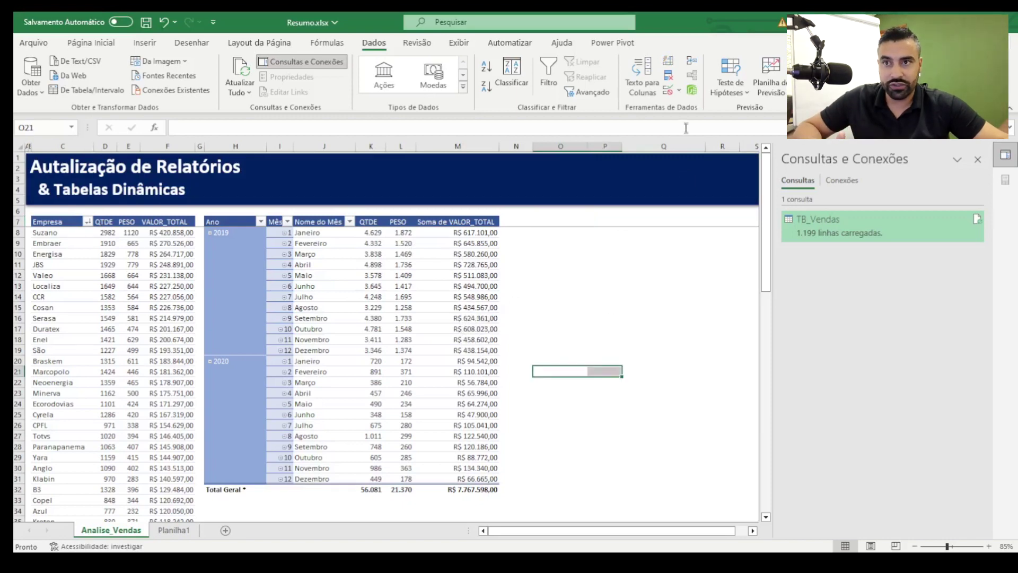
# Step: Open the Power Pivot data model and enlarge the calculation area below the TB_Vendas table
pyautogui.click(693, 90)
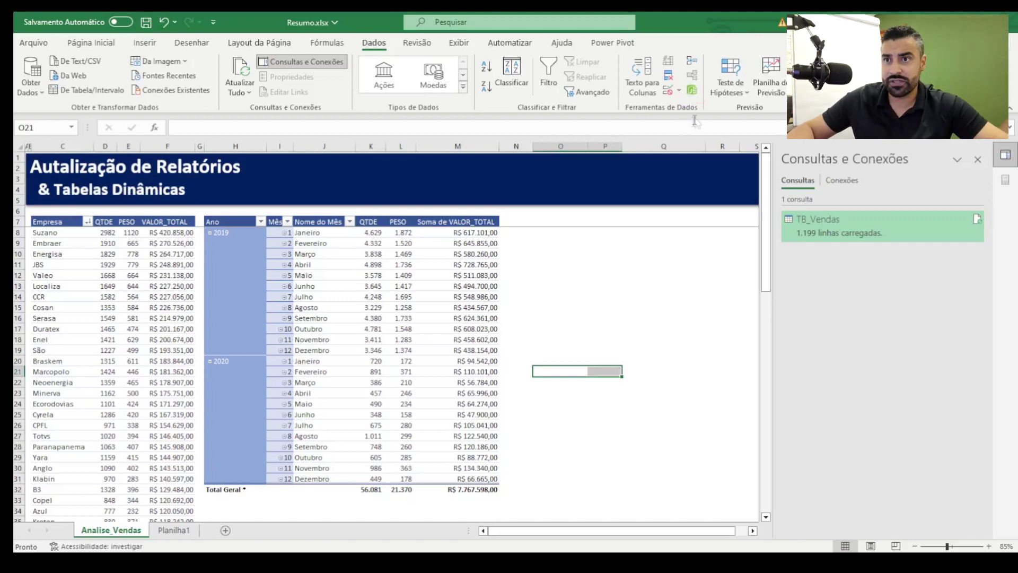
pyautogui.click(693, 91)
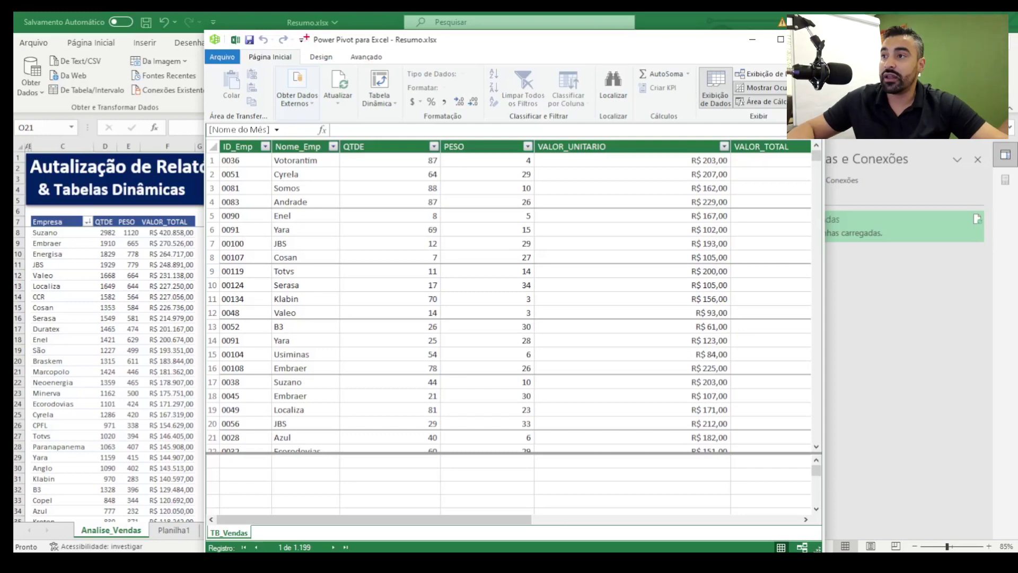
pyautogui.moveTo(308, 33); pyautogui.dragTo(447, 49)
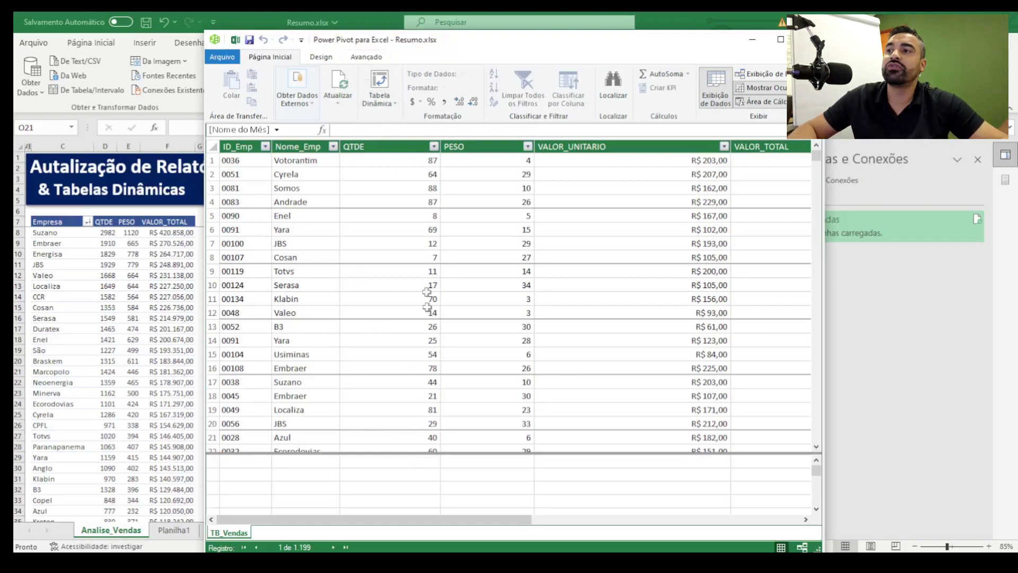
pyautogui.click(405, 477)
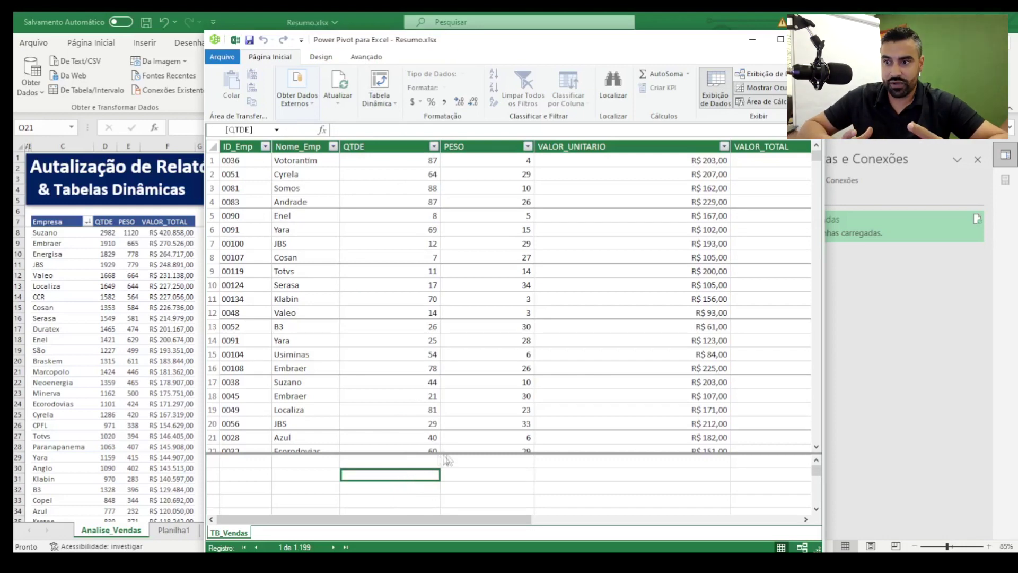
pyautogui.moveTo(519, 452); pyautogui.dragTo(519, 377)
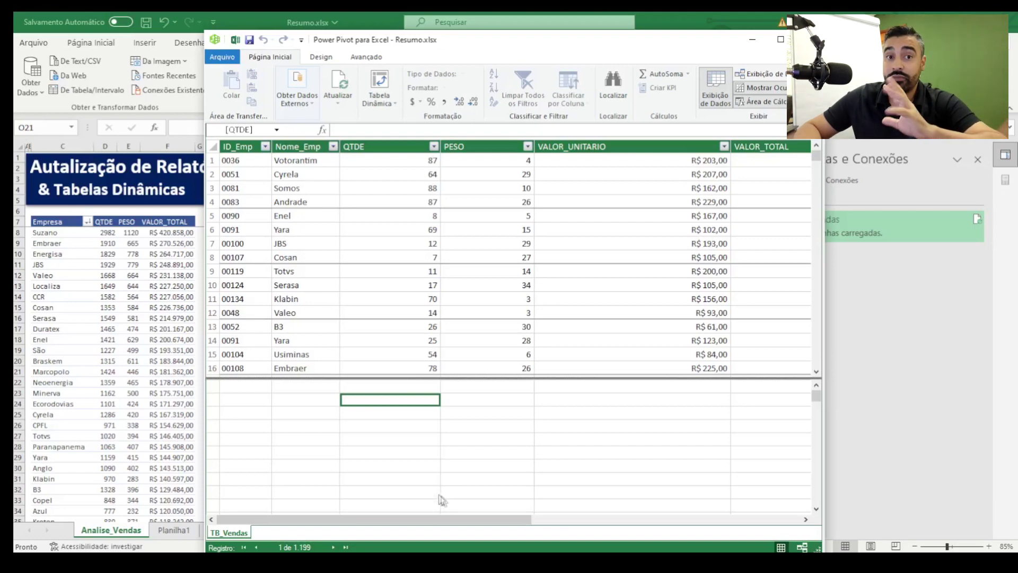
pyautogui.click(431, 452)
pyautogui.click(408, 400)
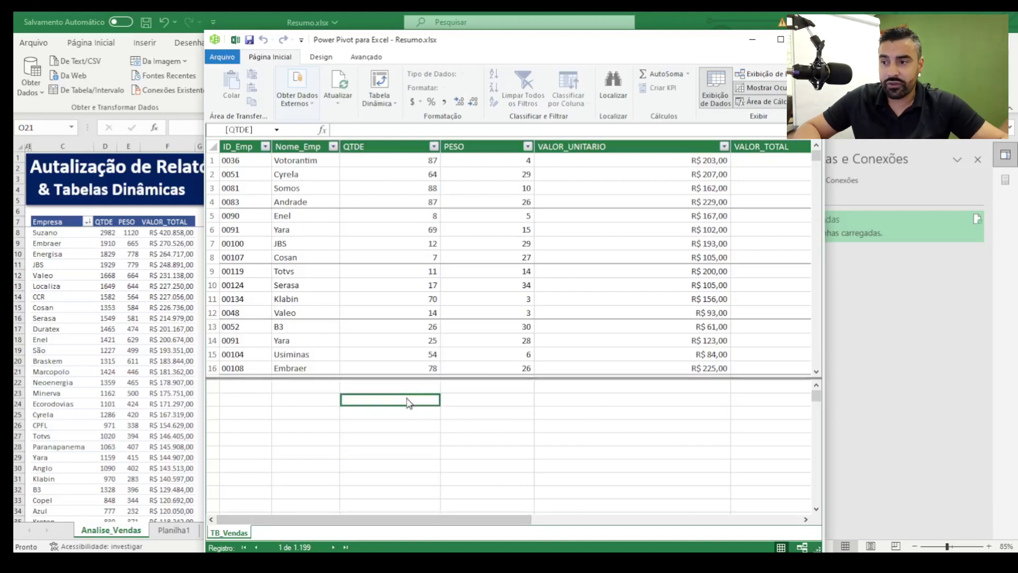
# Step: Try an AutoSum measure on the QTDE column and inspect its formula
pyautogui.click(399, 144)
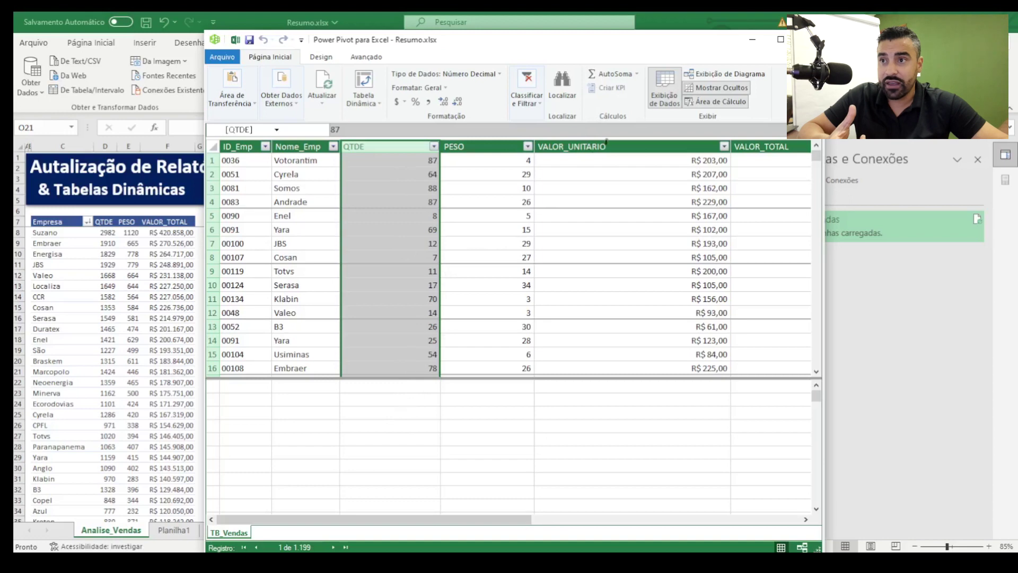
pyautogui.click(613, 75)
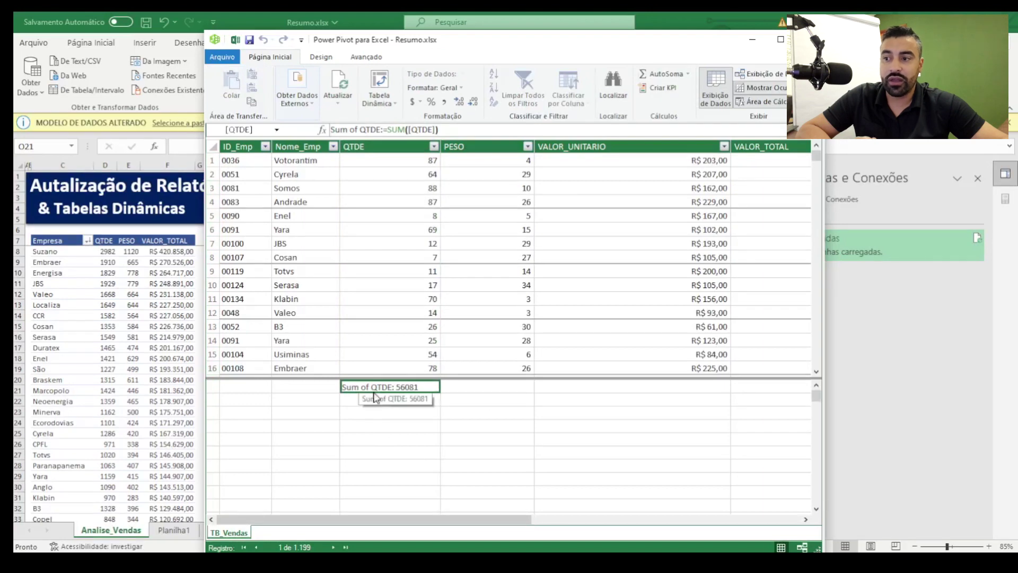
pyautogui.click(360, 129)
pyautogui.doubleClick(370, 129)
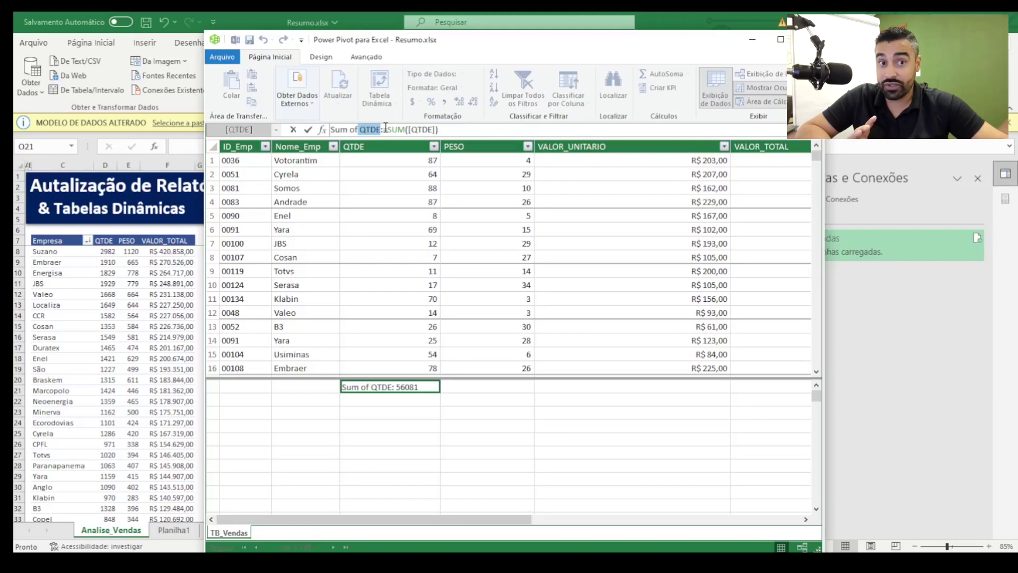
# Step: Start a new measure named TT_QTDE in the calculation area below the QTDE column
pyautogui.click(392, 412)
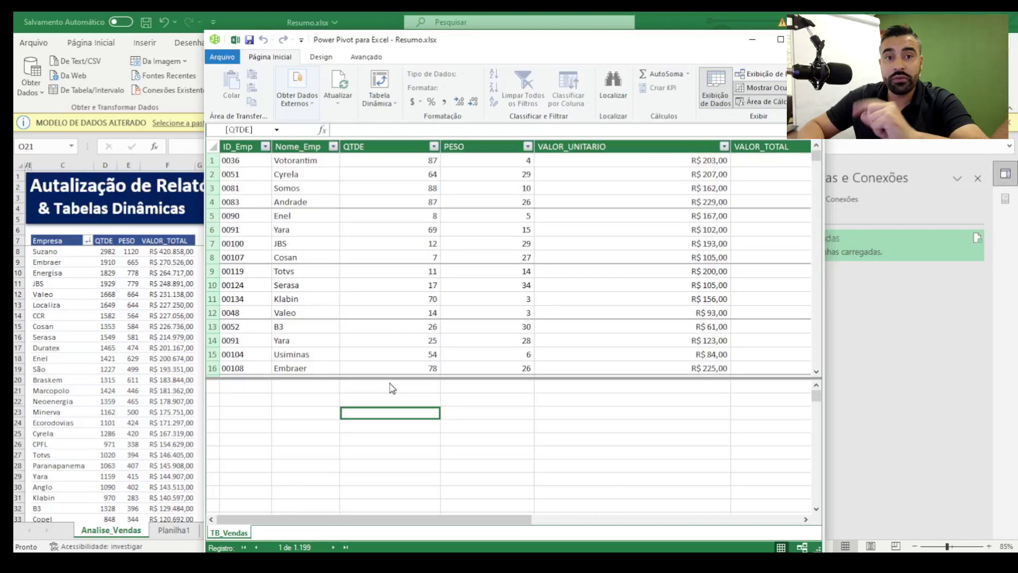
pyautogui.write('TT_QUDE')
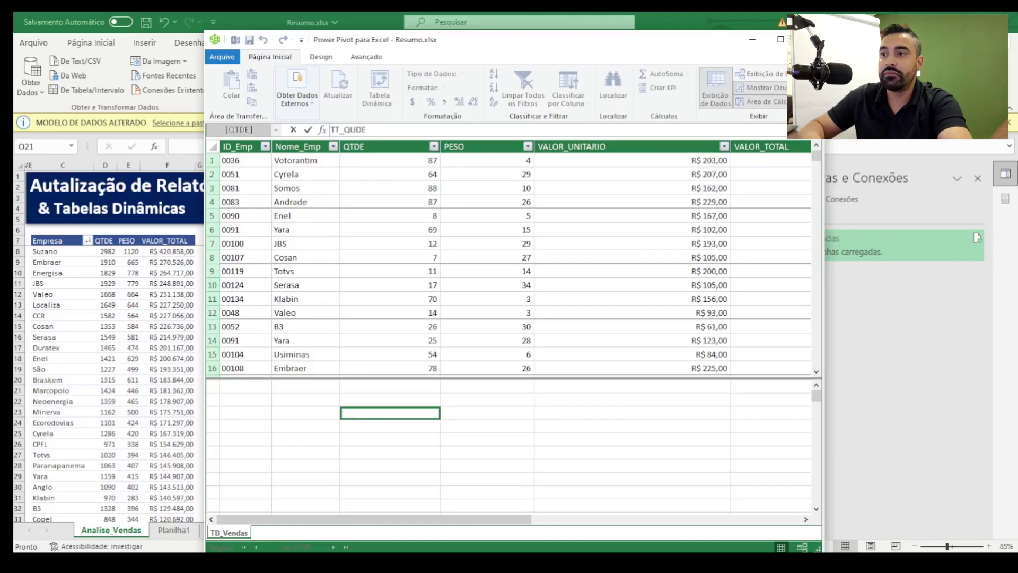
pyautogui.press('BackSpace')
pyautogui.press('BackSpace')
pyautogui.press('BackSpace')
pyautogui.write('T')
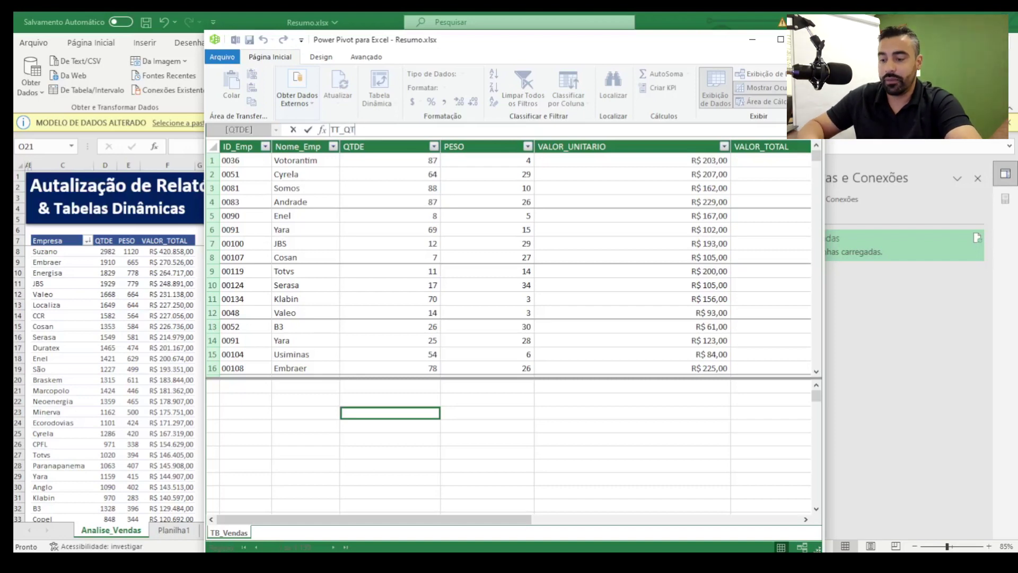
pyautogui.write('DE')
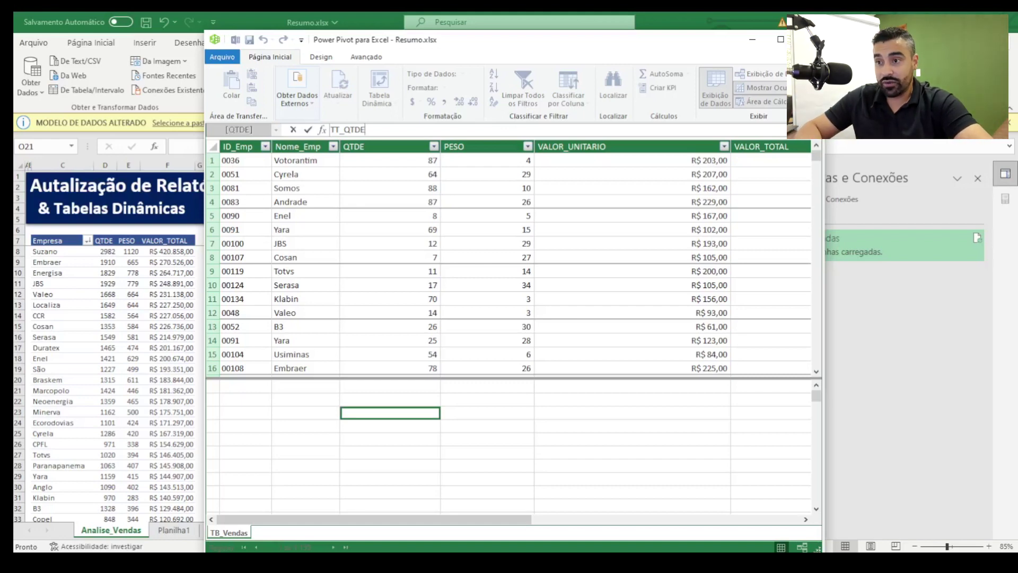
# Step: Define the TT_QTDE measure as the sum of TB_Vendas[QTDE], using the formula :=sum(TB_Vendas[QTDE])
pyautogui.write(':=sum')
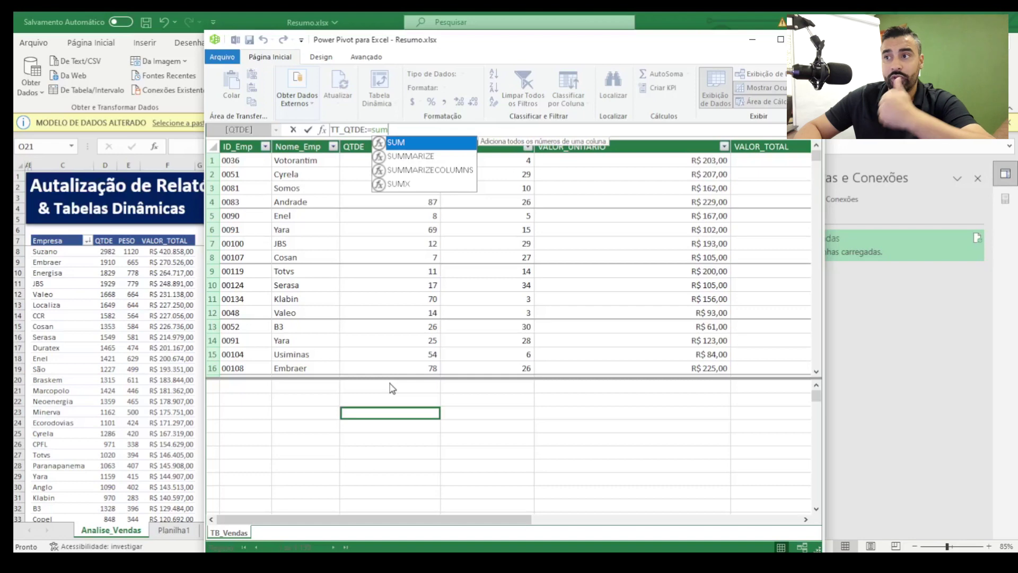
pyautogui.write('(')
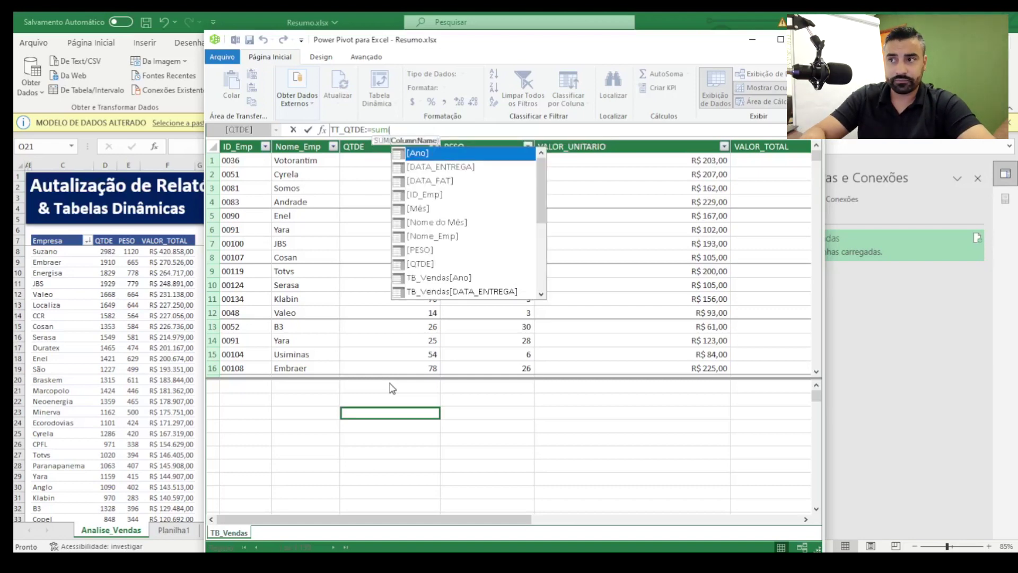
pyautogui.write('tb')
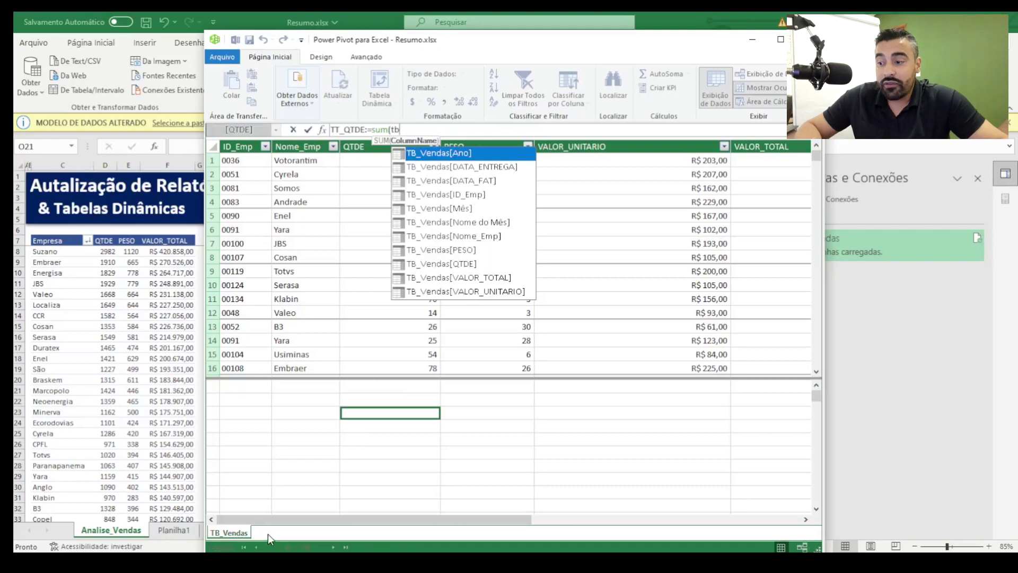
pyautogui.moveTo(210, 518)
pyautogui.mouseDown()
pyautogui.moveTo(215, 540)
pyautogui.moveTo(253, 548)
pyautogui.mouseUp()
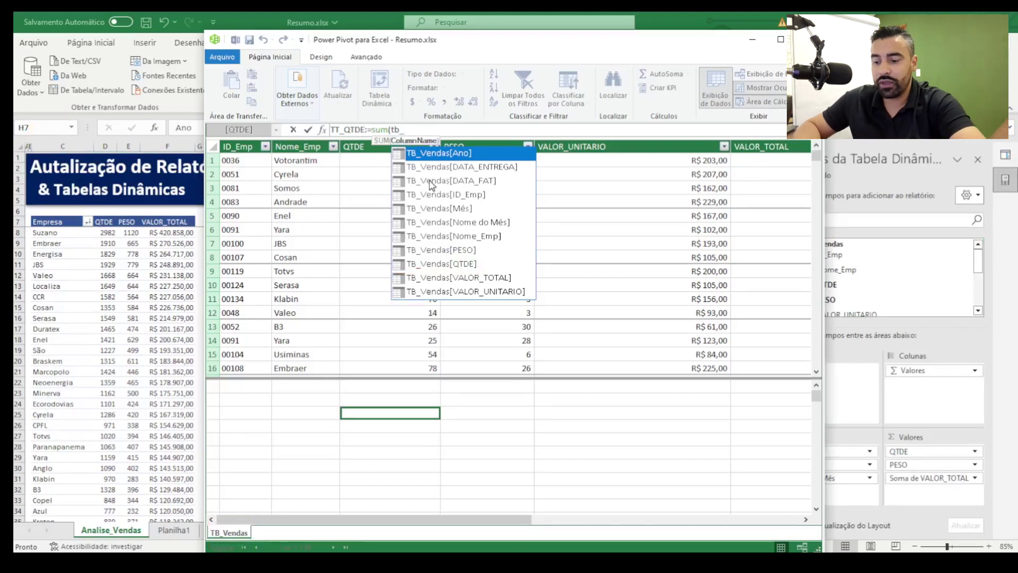
pyautogui.write('_')
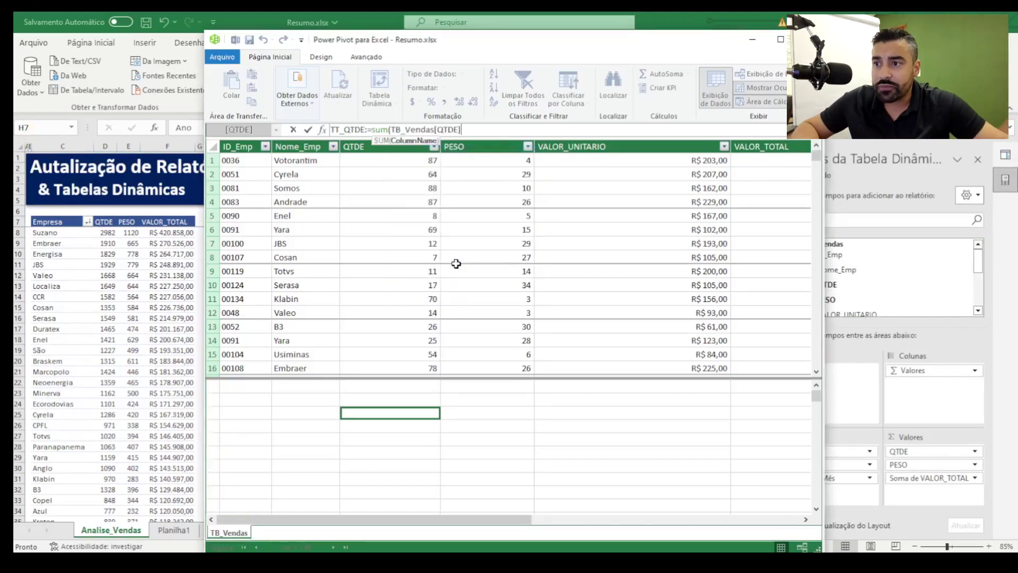
pyautogui.doubleClick(456, 264)
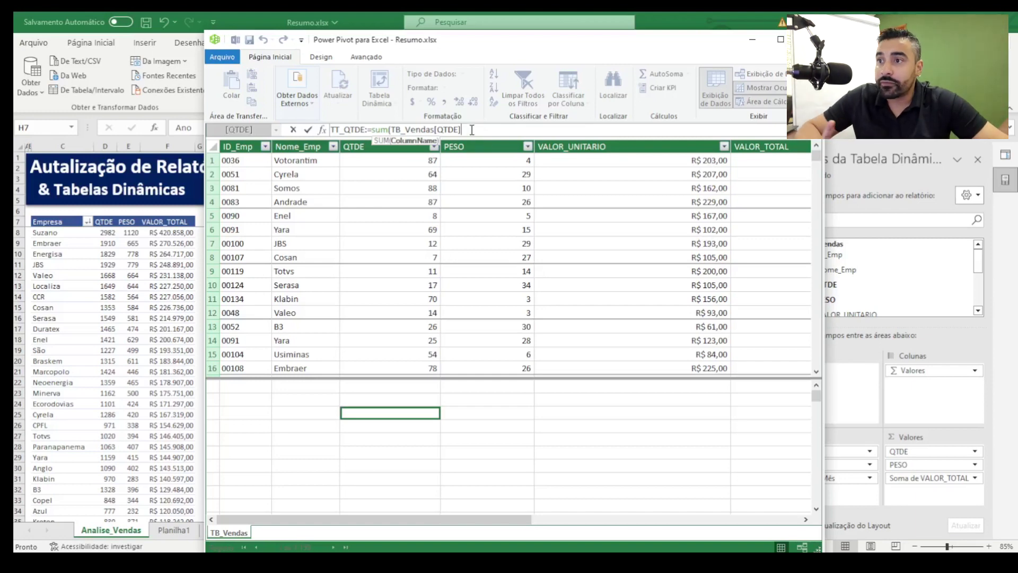
pyautogui.write(')')
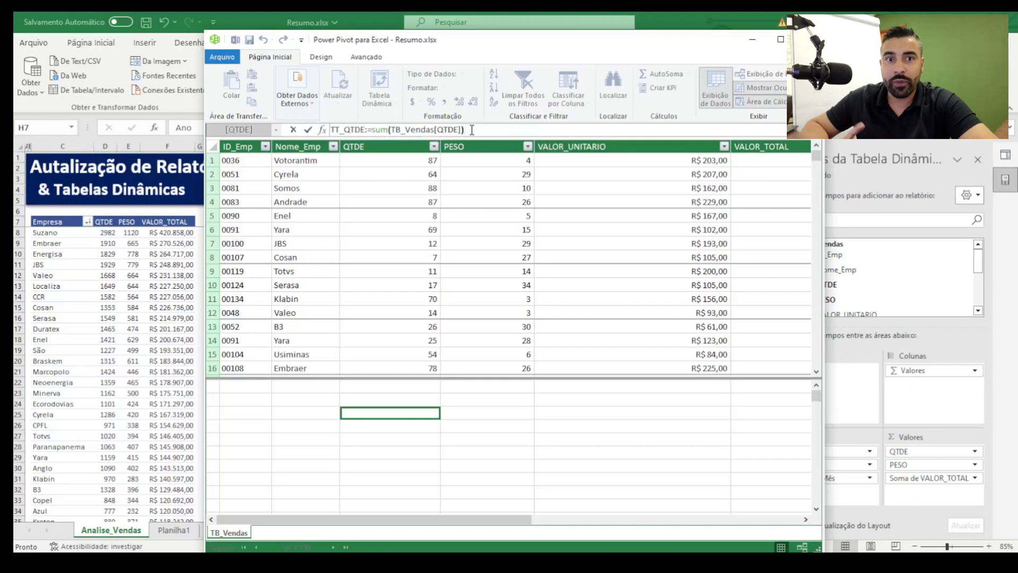
pyautogui.press('Return')
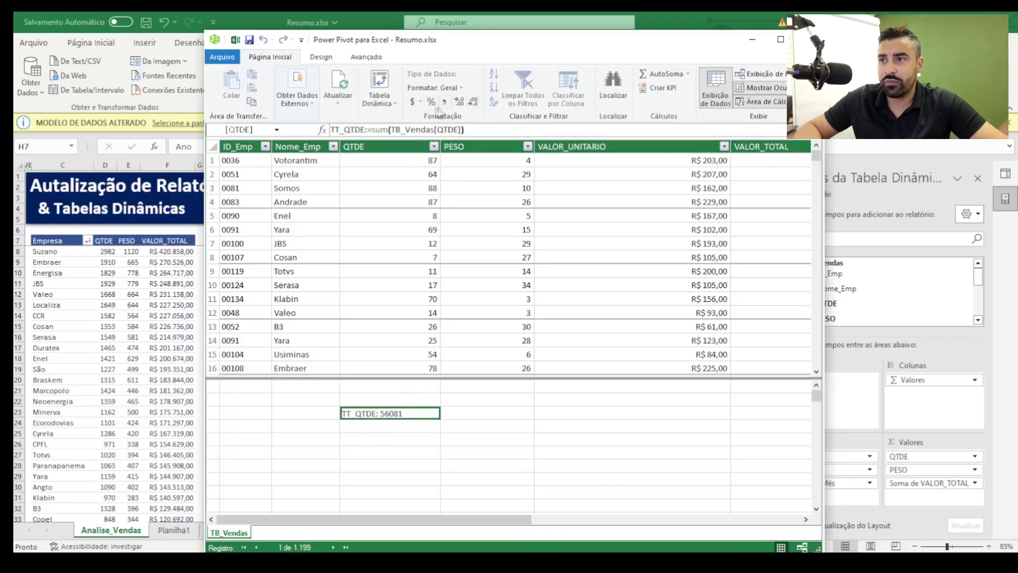
# Step: Try the Número Decimal and Número Inteiro formats on the TT_QTDE measure, ending with Número Decimal without decimal places
pyautogui.click(419, 102)
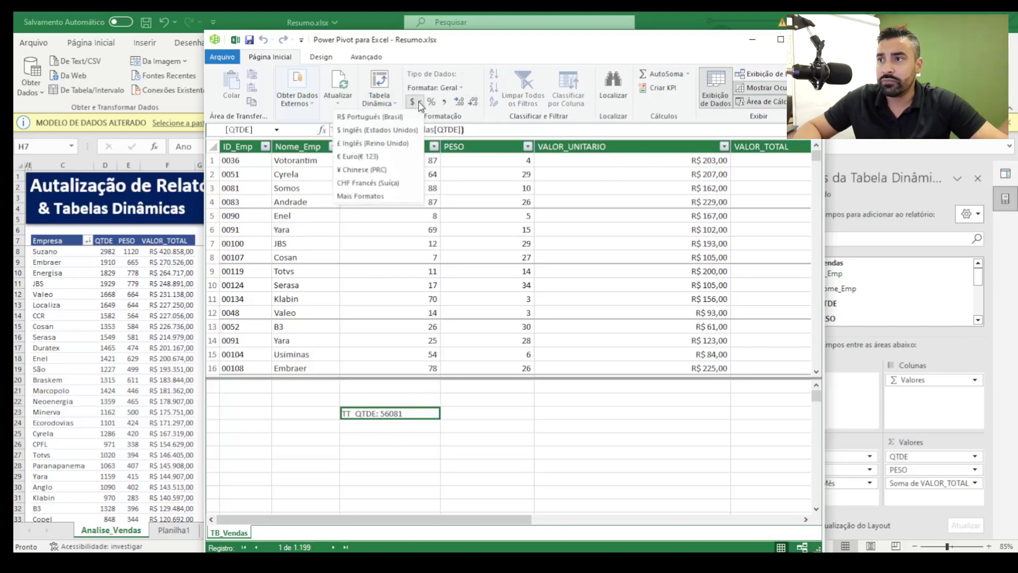
pyautogui.click(462, 88)
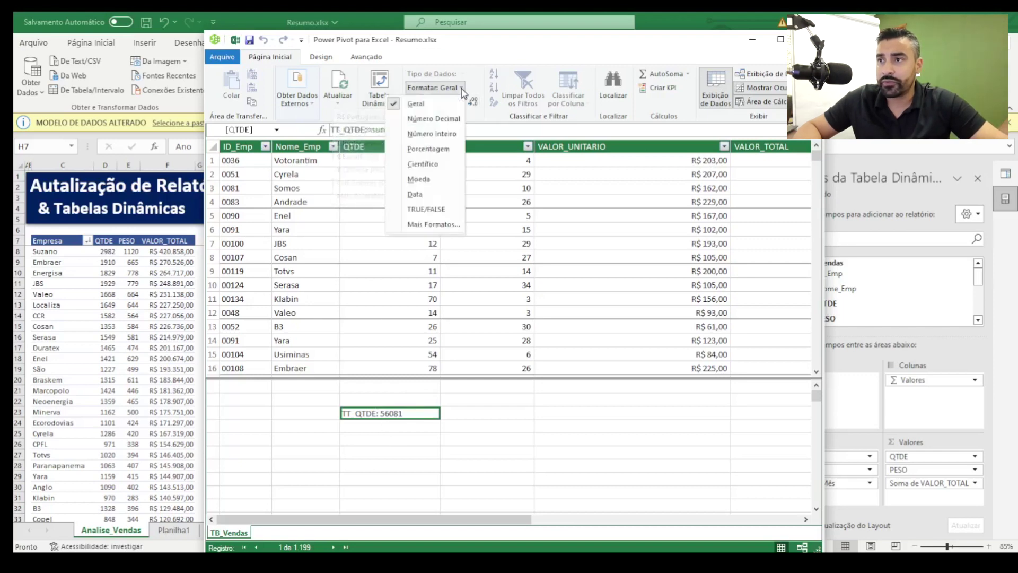
pyautogui.click(431, 119)
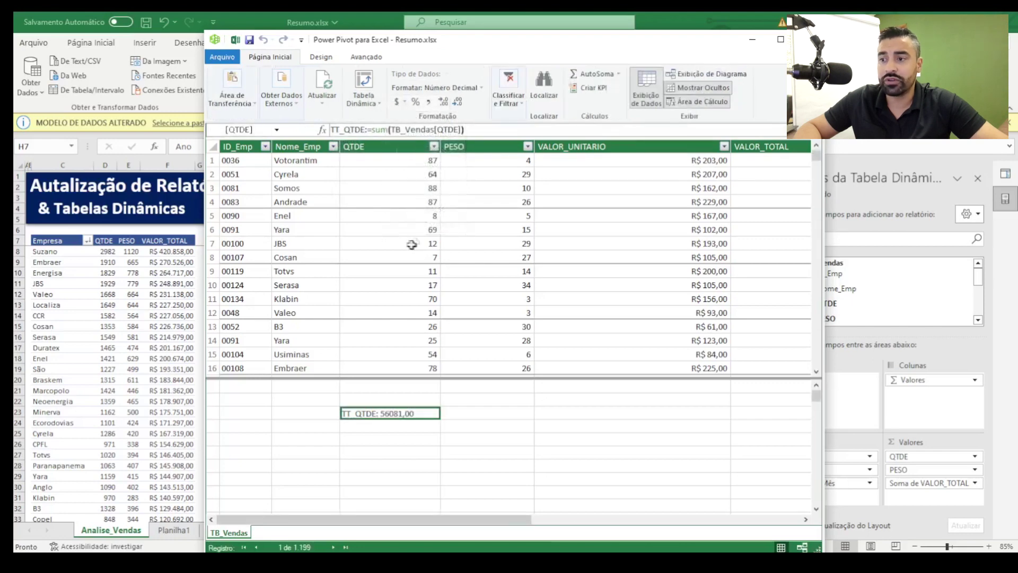
pyautogui.click(447, 89)
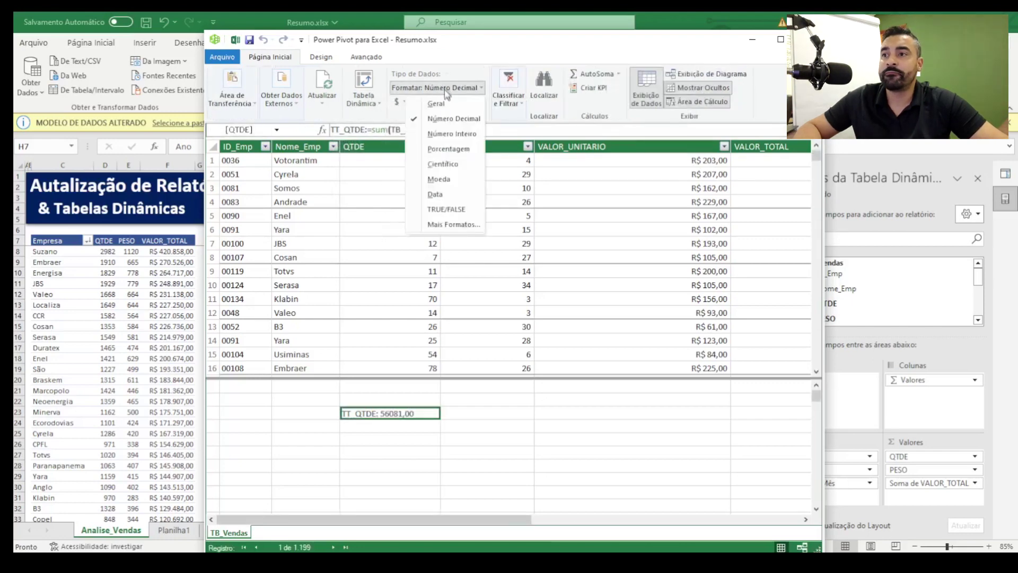
pyautogui.click(458, 133)
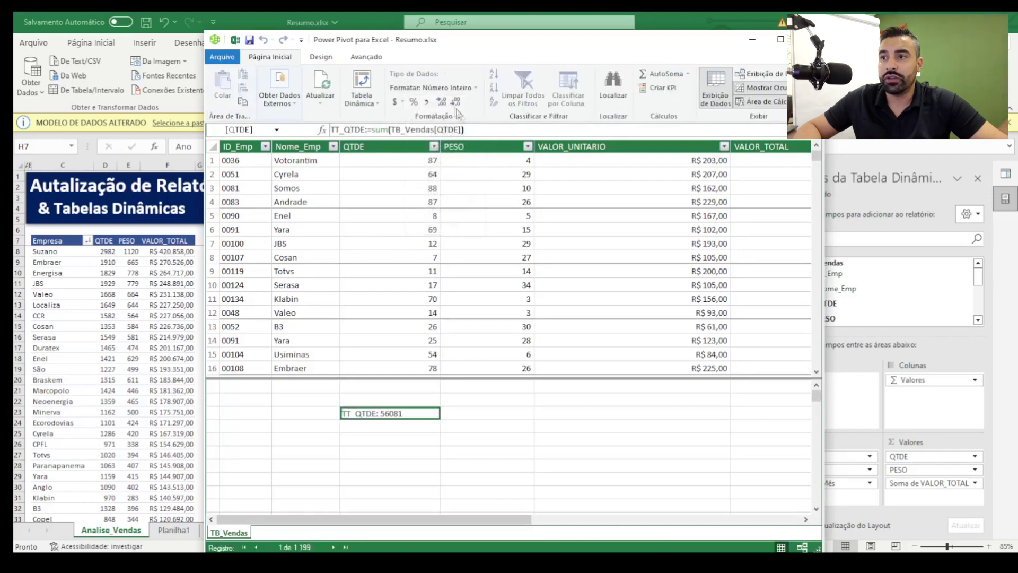
pyautogui.click(444, 101)
pyautogui.click(459, 101)
pyautogui.click(460, 101)
pyautogui.click(475, 89)
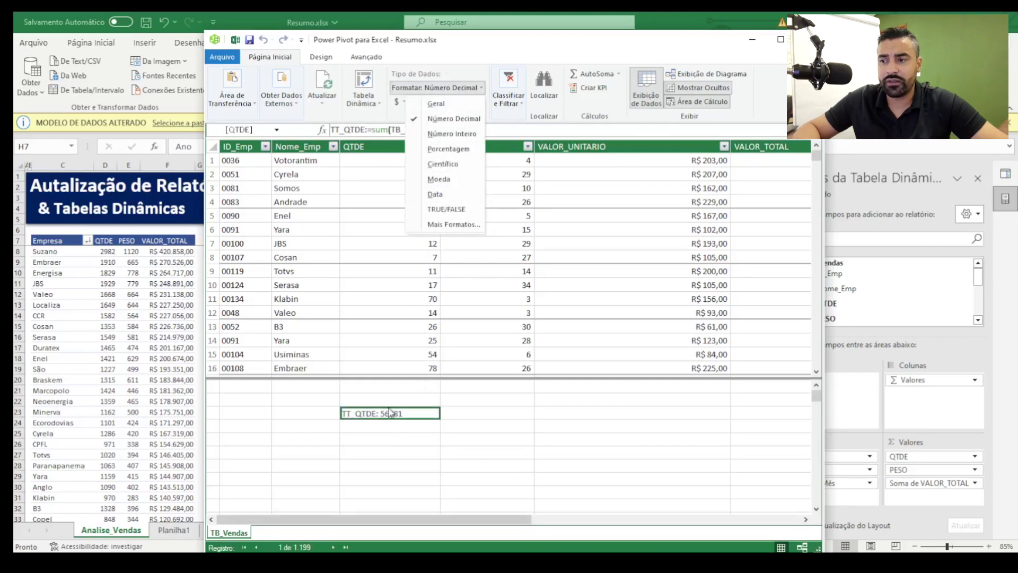
pyautogui.click(395, 389)
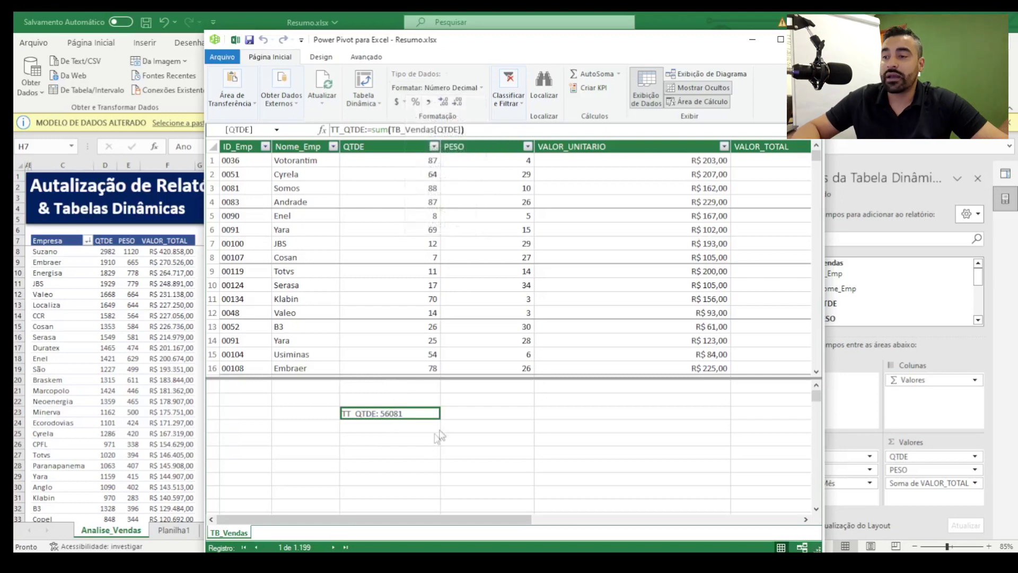
# Step: Create the measure TT_PESO:=SUM(TB_Vendas[PESO]) in the calculation area below the PESO column and format it as Número Inteiro
pyautogui.click(495, 413)
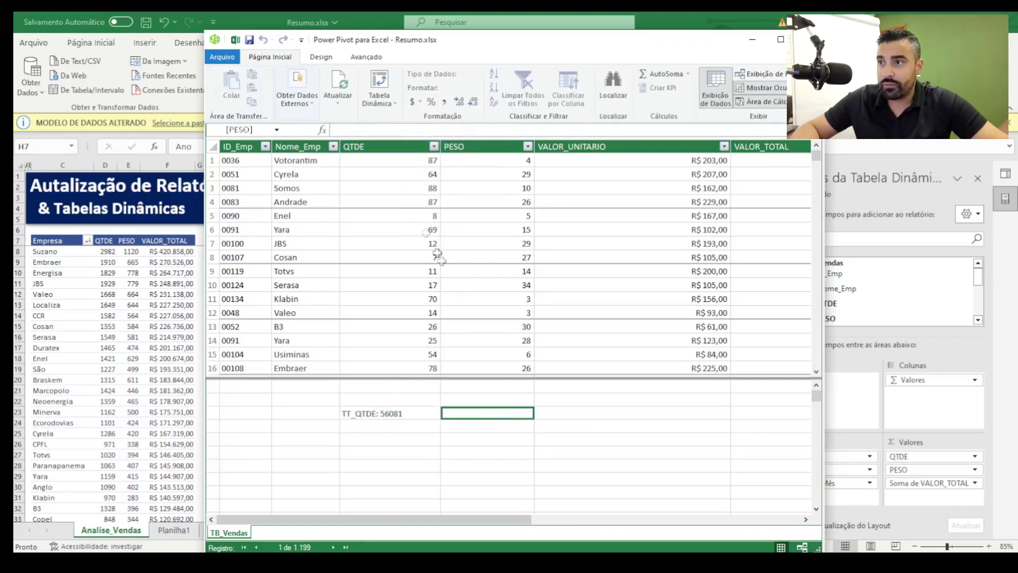
pyautogui.click(354, 129)
pyautogui.write('TT')
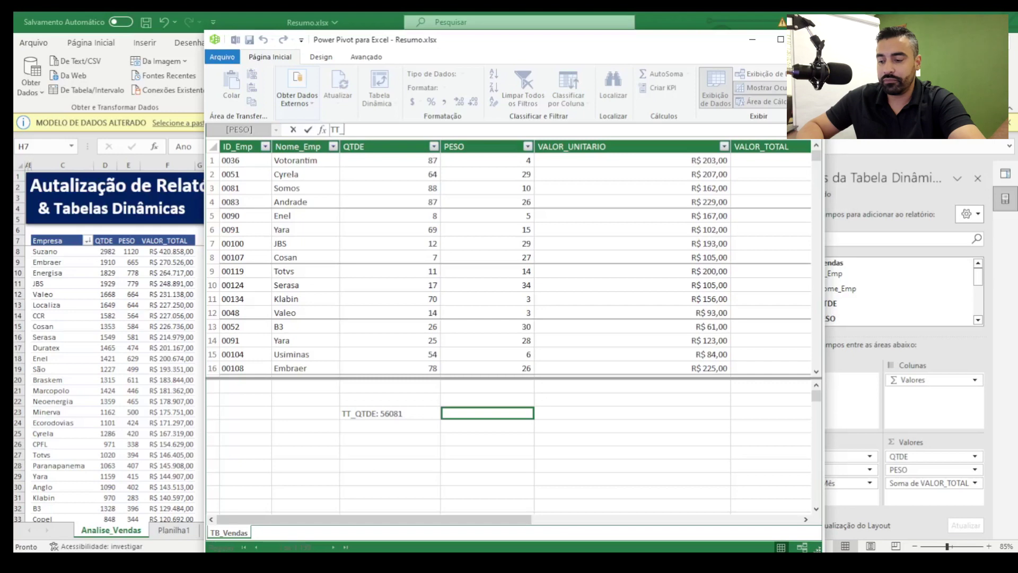
pyautogui.write('_PESO:=')
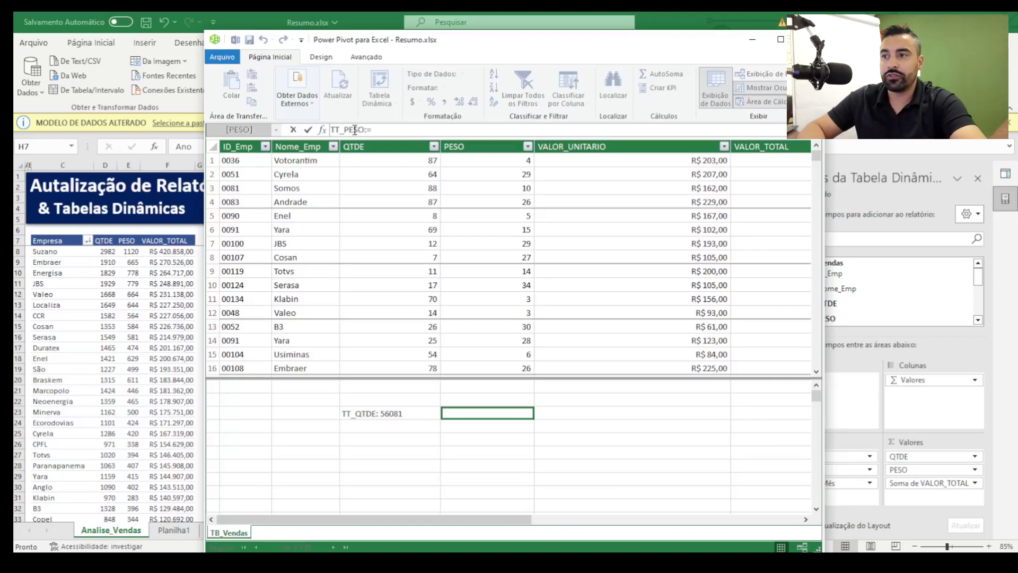
pyautogui.write('SUM')
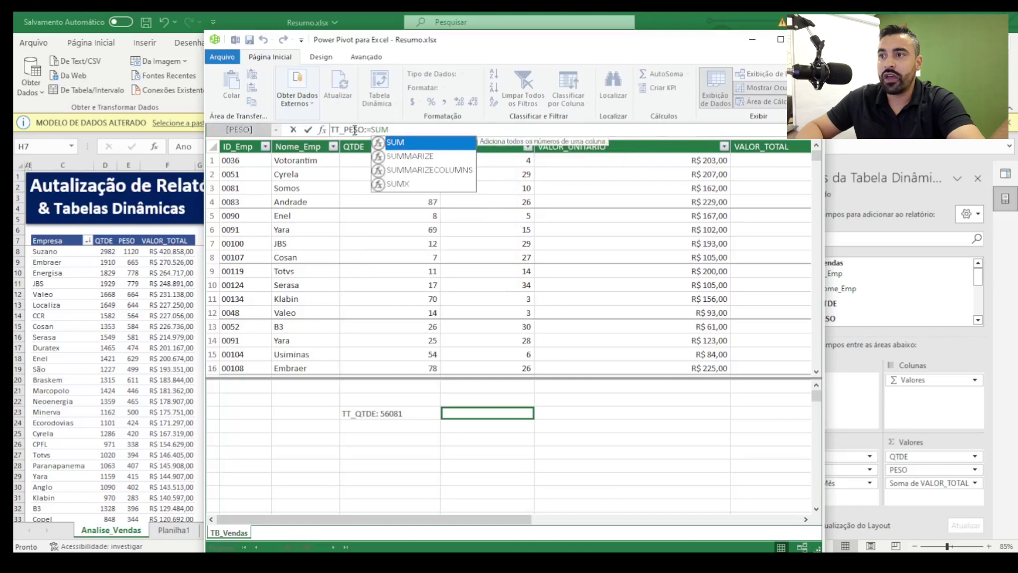
pyautogui.doubleClick(405, 142)
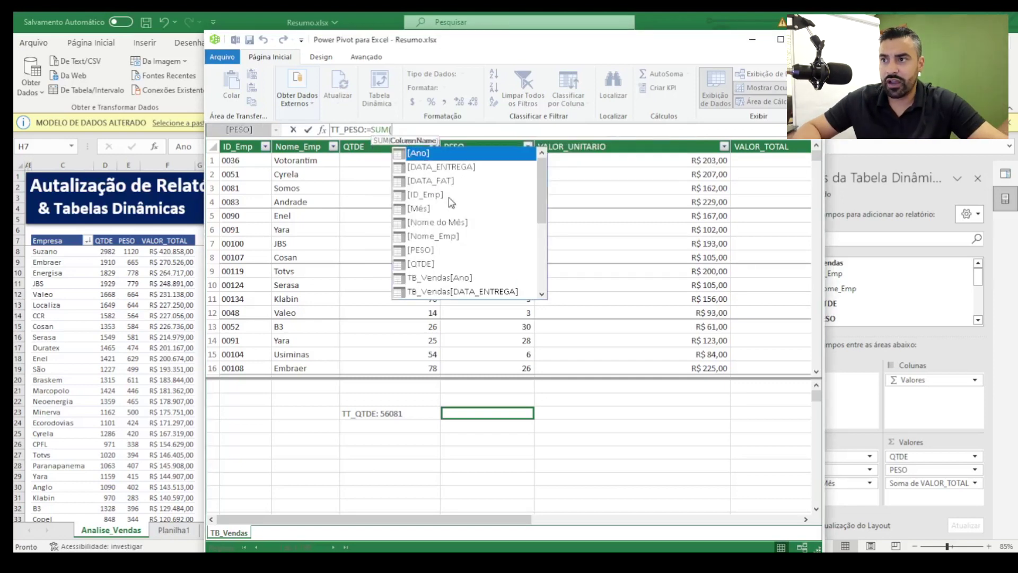
pyautogui.write('TB_')
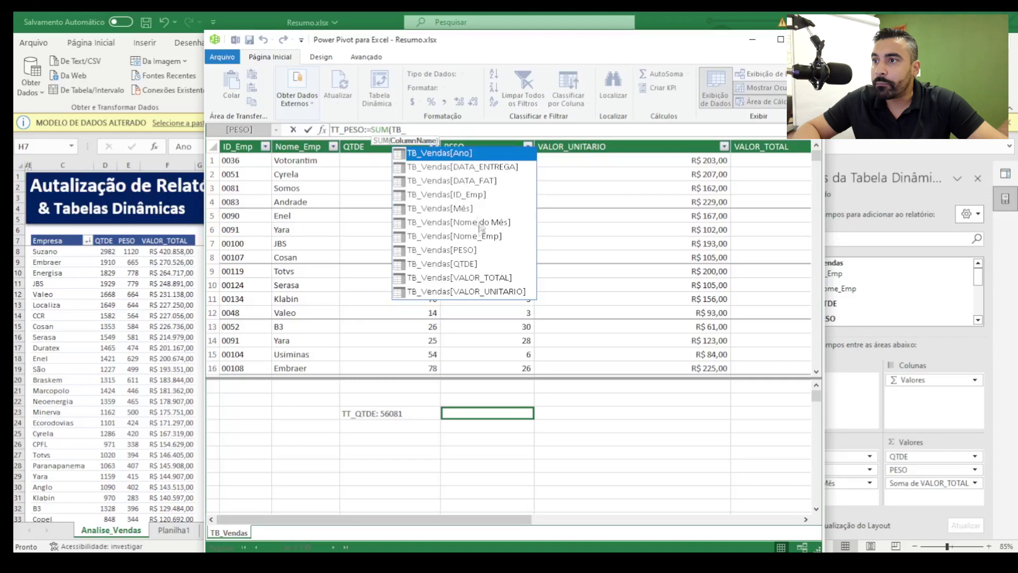
pyautogui.doubleClick(466, 250)
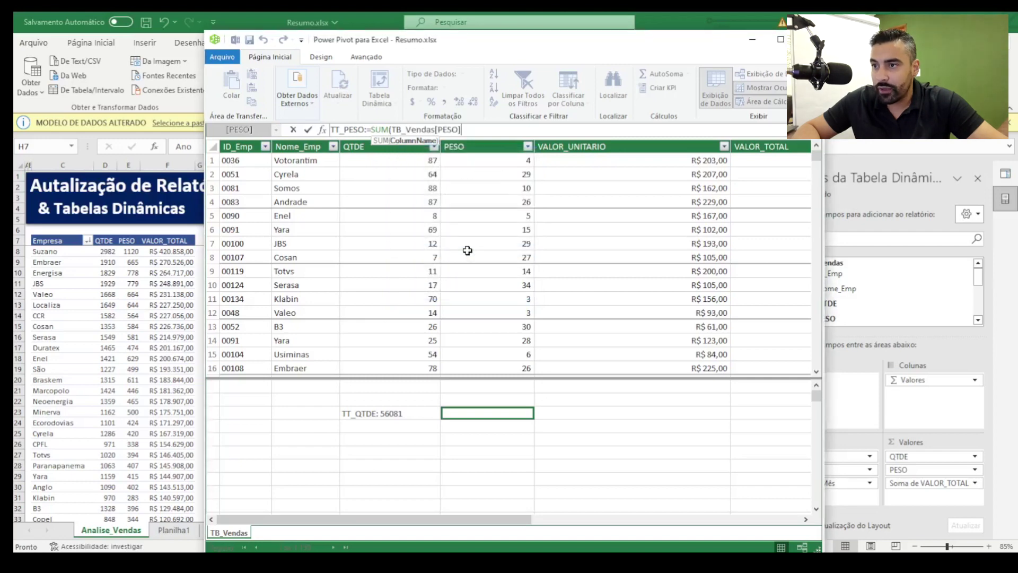
pyautogui.write(')')
pyautogui.press('Return')
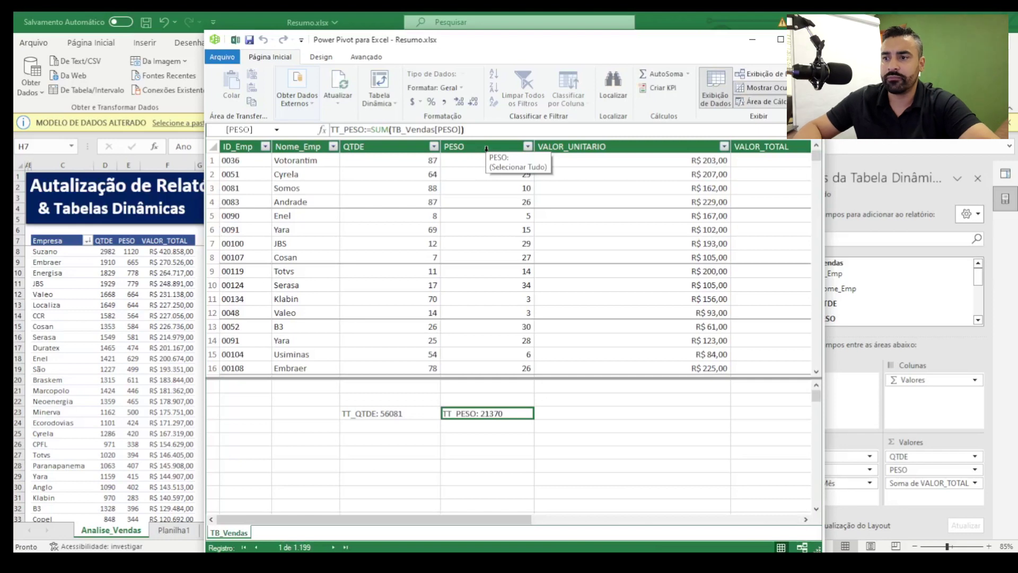
pyautogui.click(433, 88)
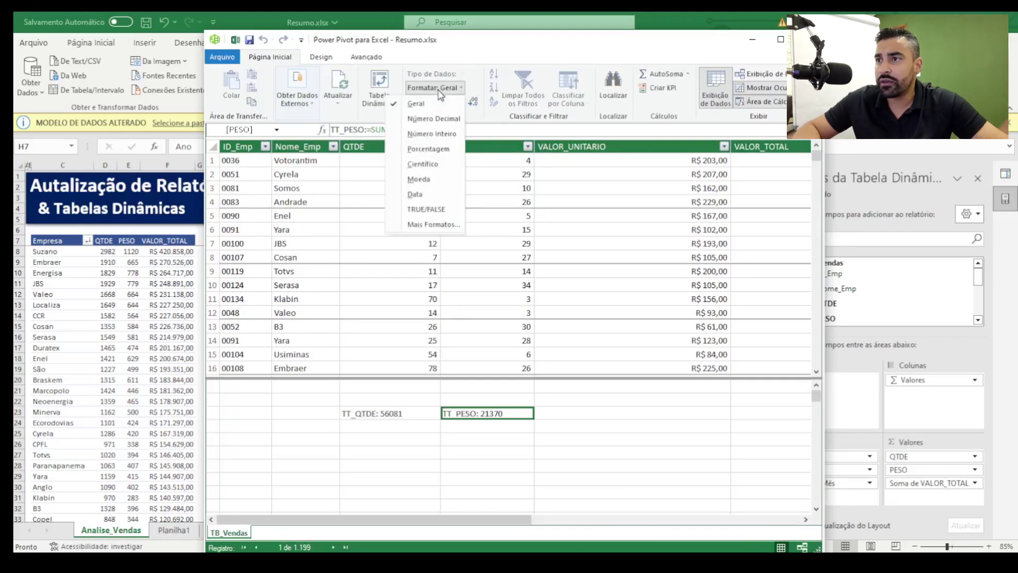
pyautogui.click(432, 134)
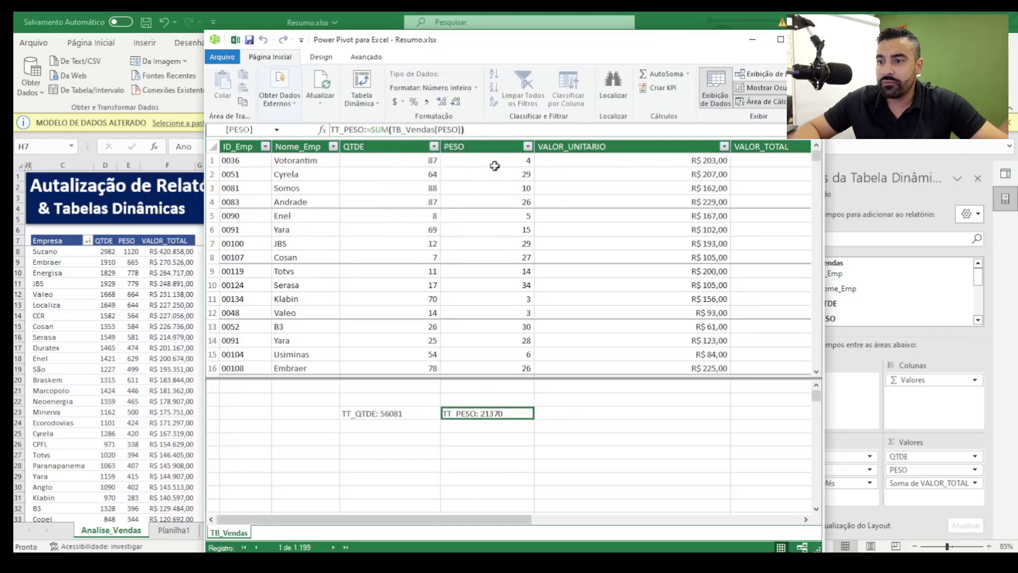
# Step: Examine the QTDE, VALOR_UNITARIO and VALOR_TOTAL columns of TB_Vendas and the remaining columns through to the empty one
pyautogui.click(670, 163)
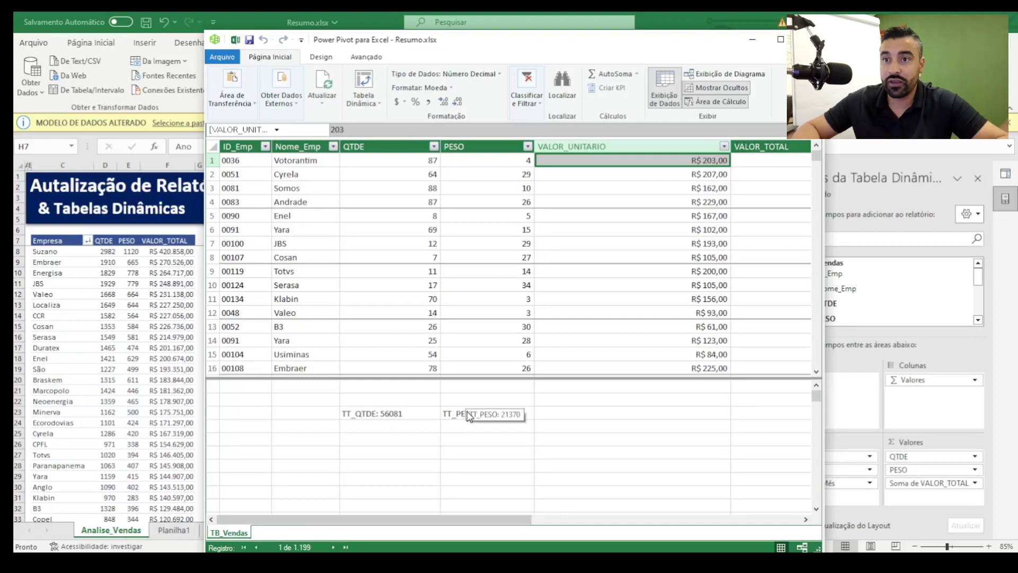
pyautogui.moveTo(346, 520); pyautogui.dragTo(368, 254)
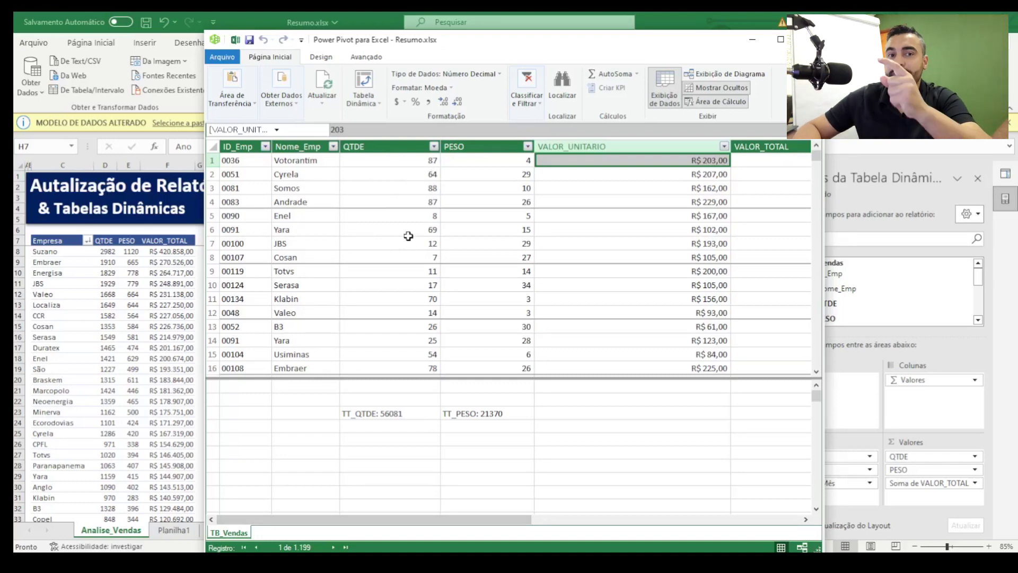
pyautogui.moveTo(347, 521); pyautogui.dragTo(357, 524)
pyautogui.click(382, 161)
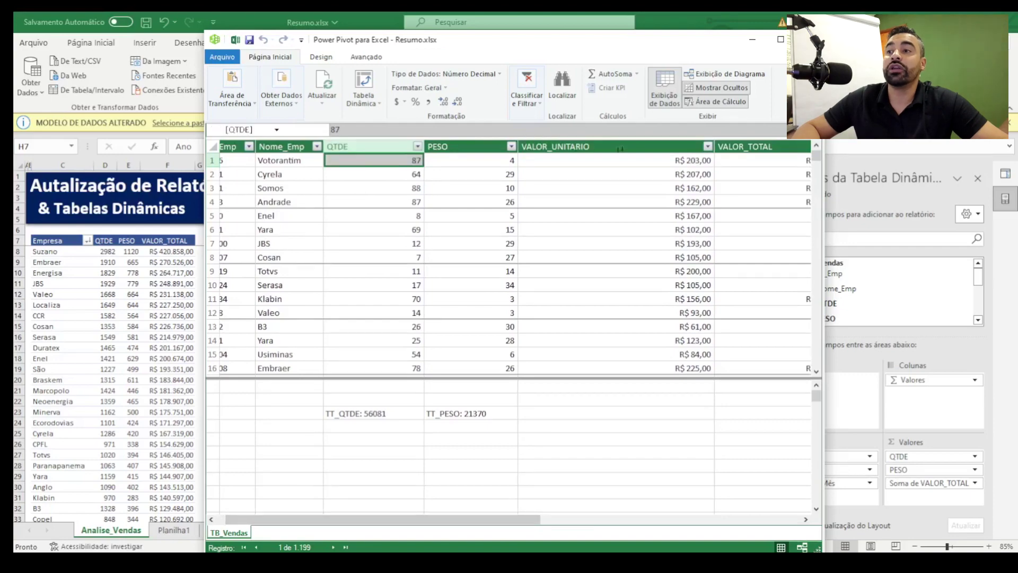
pyautogui.click(643, 159)
pyautogui.moveTo(449, 519); pyautogui.dragTo(647, 503)
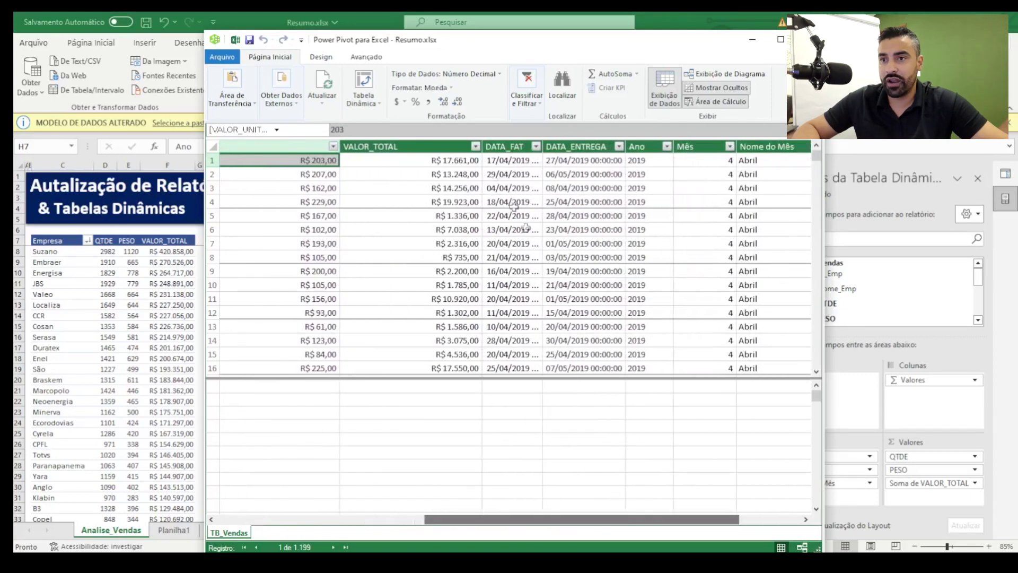
pyautogui.click(422, 145)
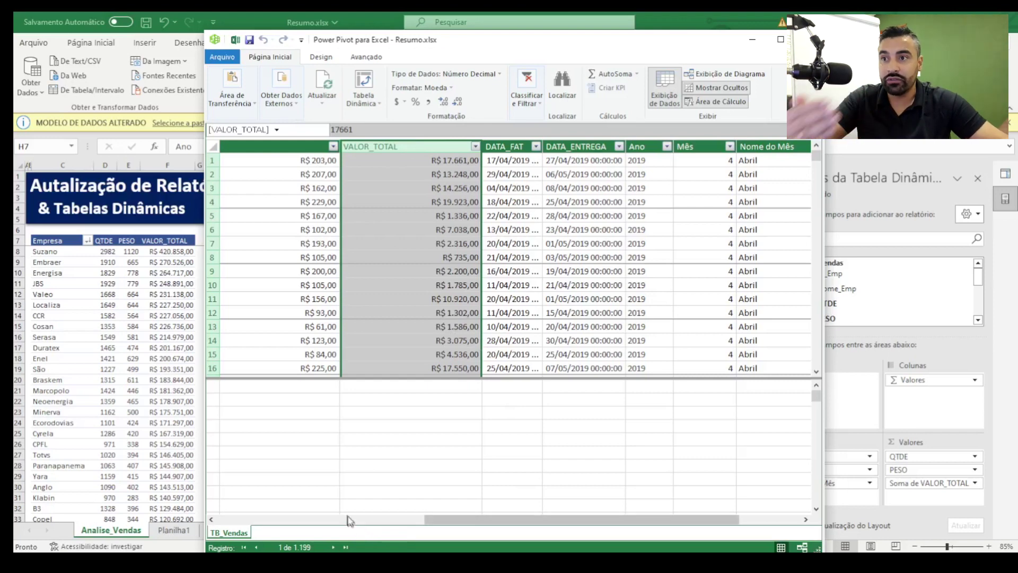
pyautogui.moveTo(506, 519); pyautogui.dragTo(611, 511)
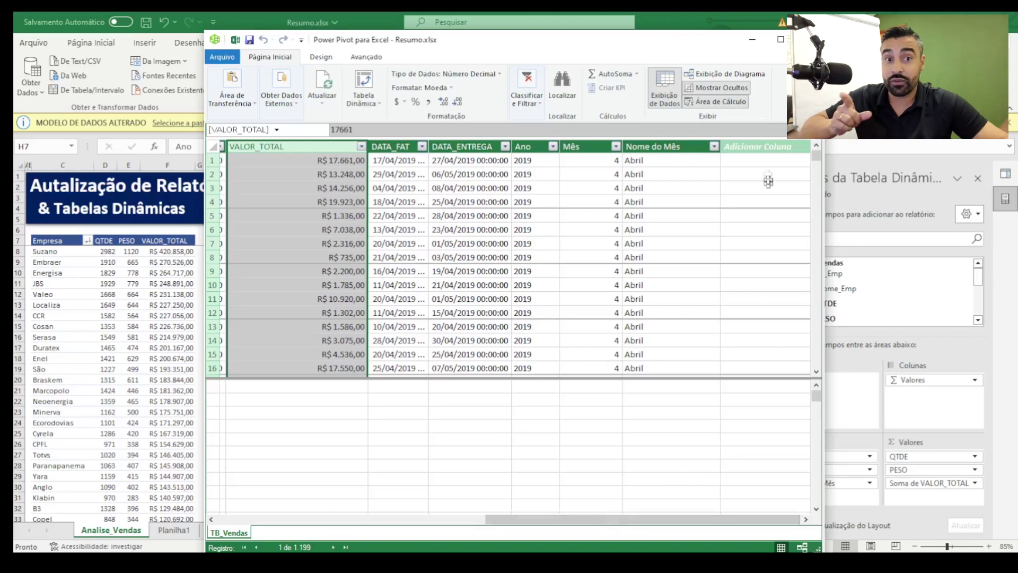
# Step: Add a calculated column to TB_Vendas with the formula =TB_Vendas[QTDE]*TB_Vendas[VALOR_UNITARIO]
pyautogui.click(764, 159)
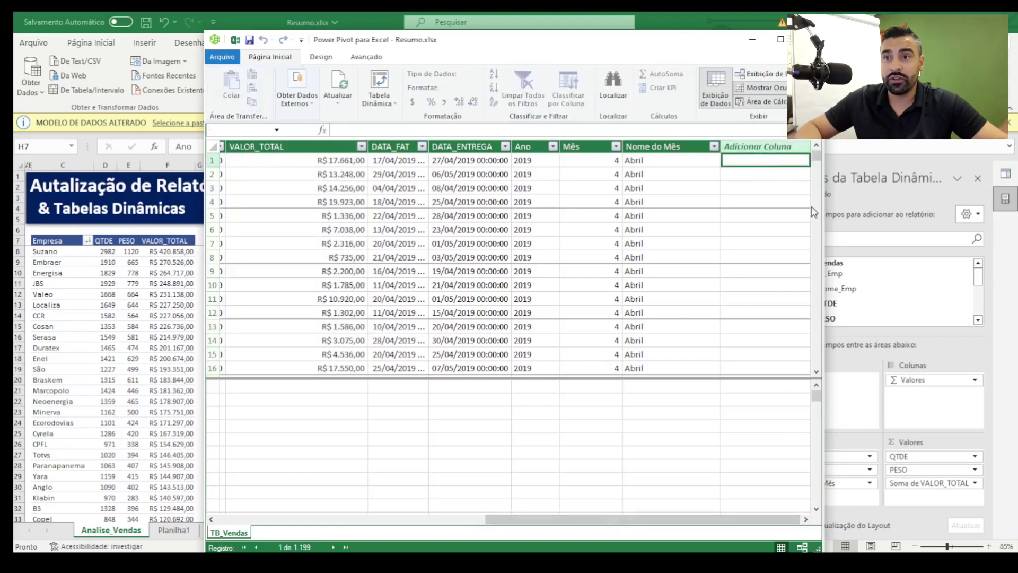
pyautogui.click(768, 146)
pyautogui.click(766, 158)
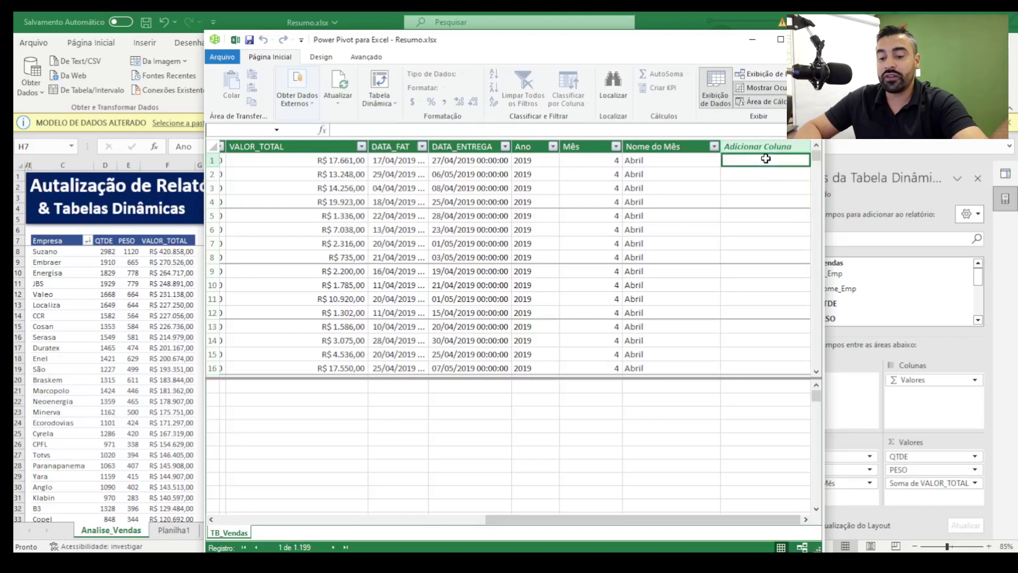
pyautogui.write('=TB')
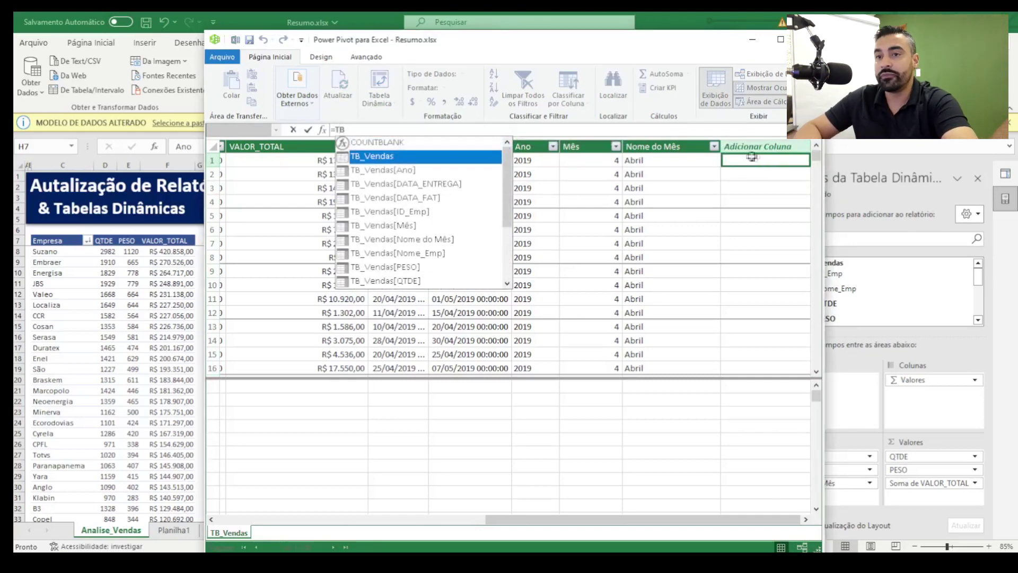
pyautogui.doubleClick(405, 280)
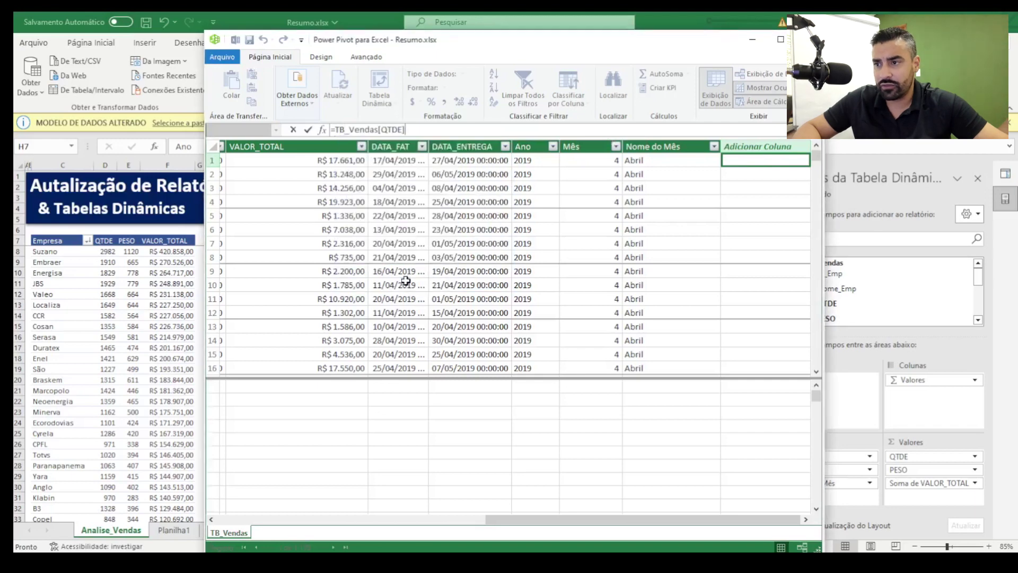
pyautogui.write('*')
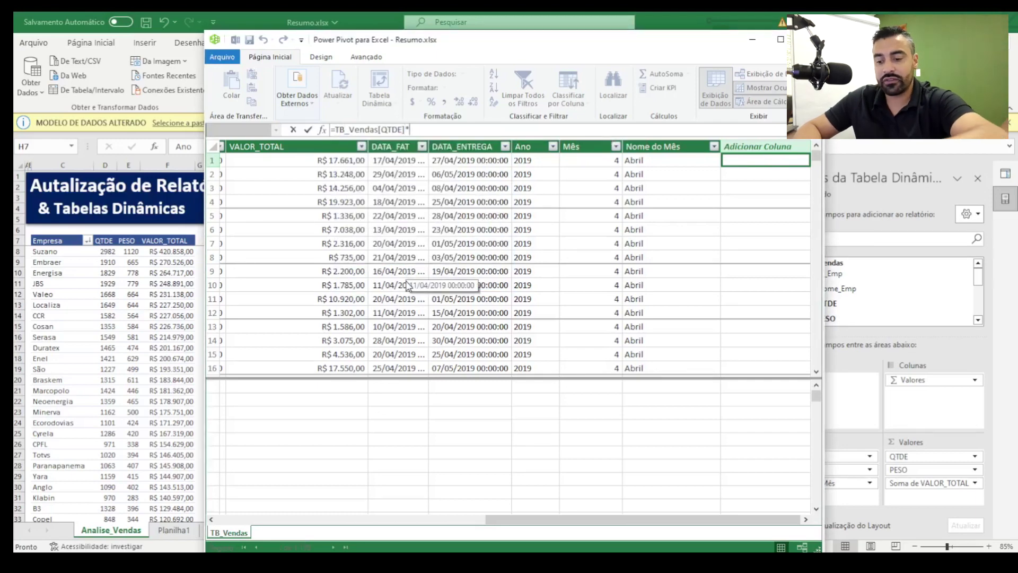
pyautogui.write('TB')
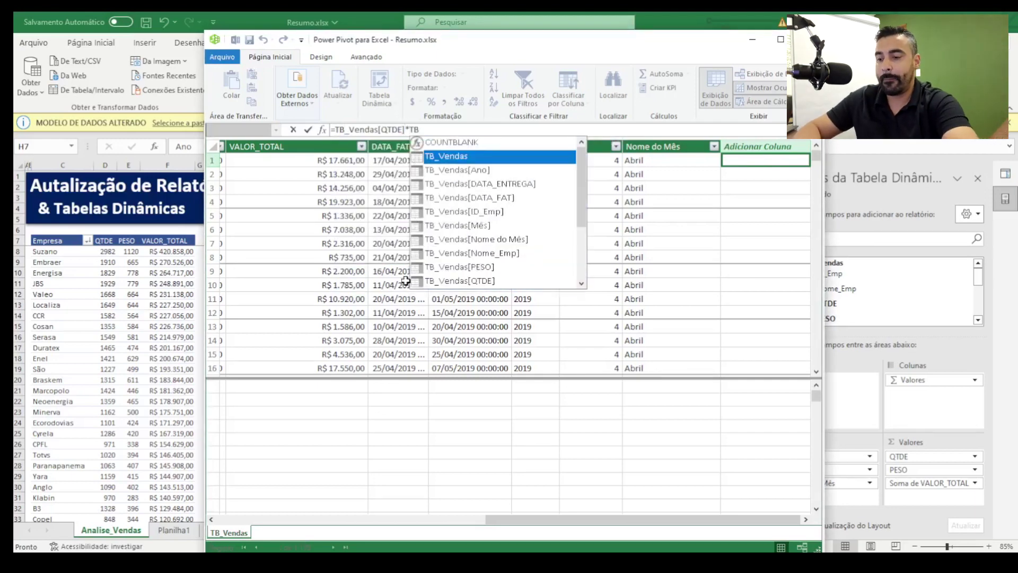
pyautogui.moveTo(581, 206); pyautogui.dragTo(581, 227)
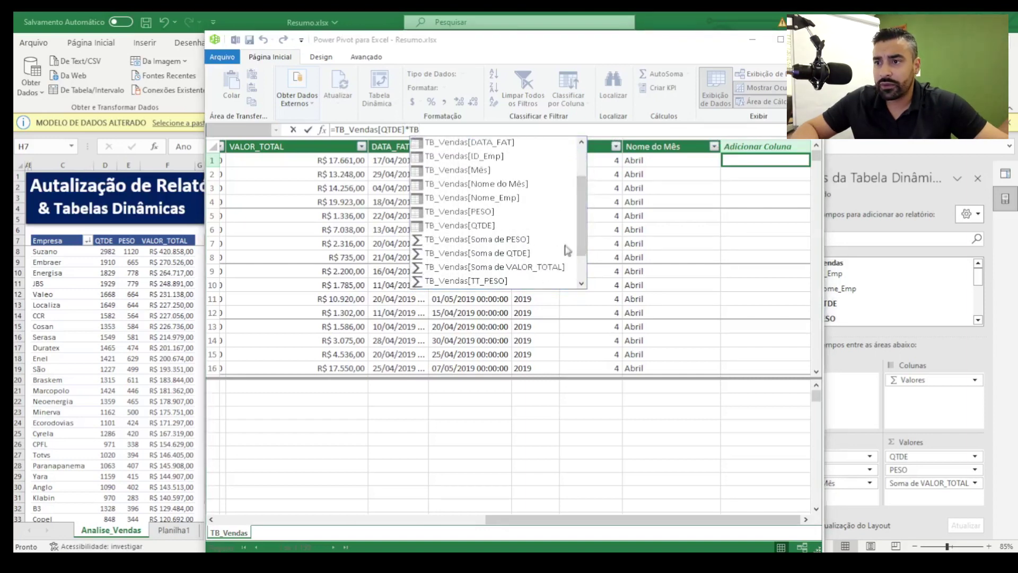
pyautogui.moveTo(579, 233); pyautogui.dragTo(580, 258)
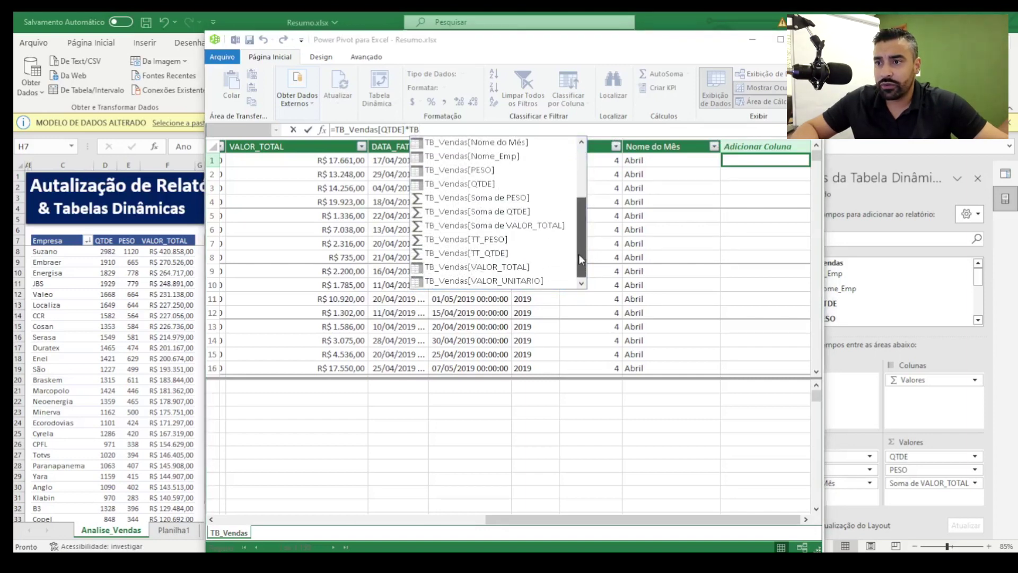
pyautogui.doubleClick(520, 284)
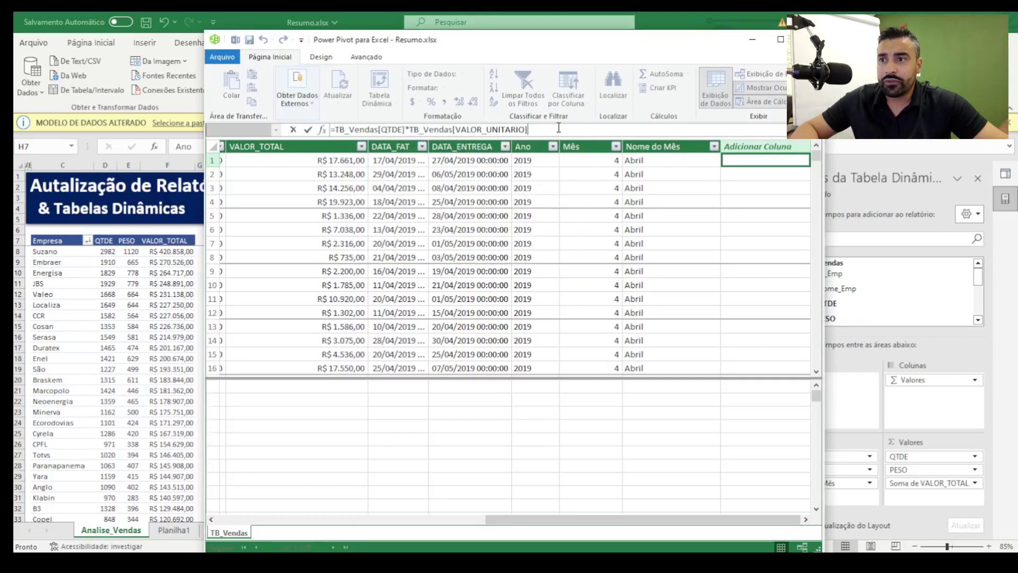
pyautogui.press('Return')
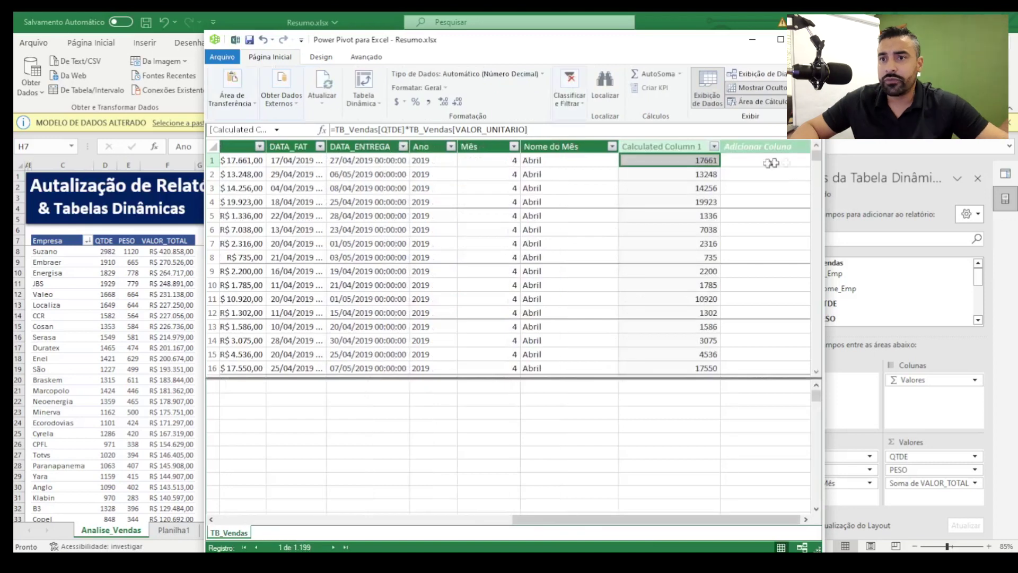
# Step: Format the new calculated column as Moeda in R$
pyautogui.click(667, 146)
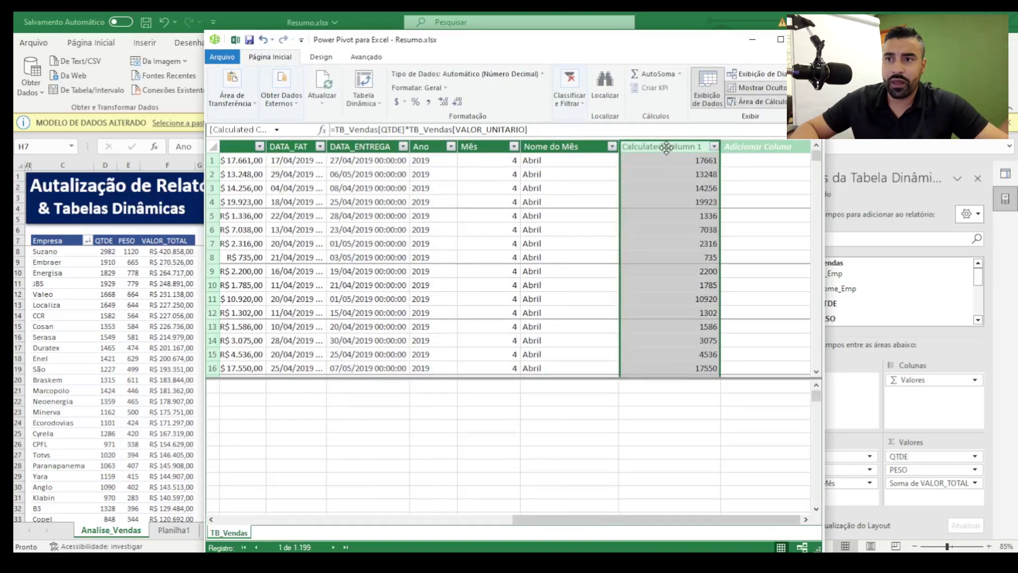
pyautogui.click(401, 103)
pyautogui.click(353, 122)
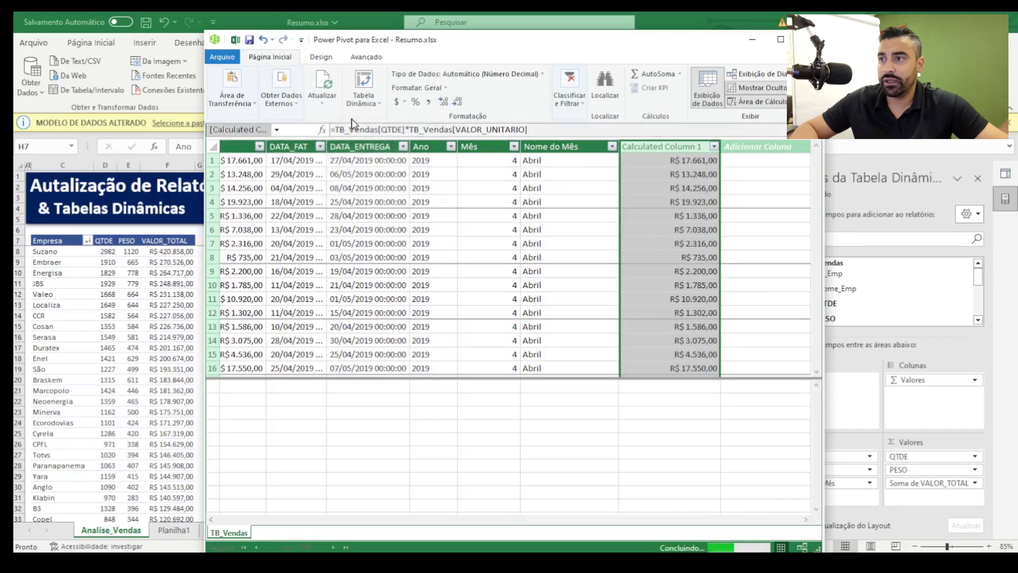
# Step: Compare the first-row values of VALOR_TOTAL and the calculated column, and review the TT_QTDE and TT_PESO measures
pyautogui.moveTo(666, 524); pyautogui.dragTo(619, 523)
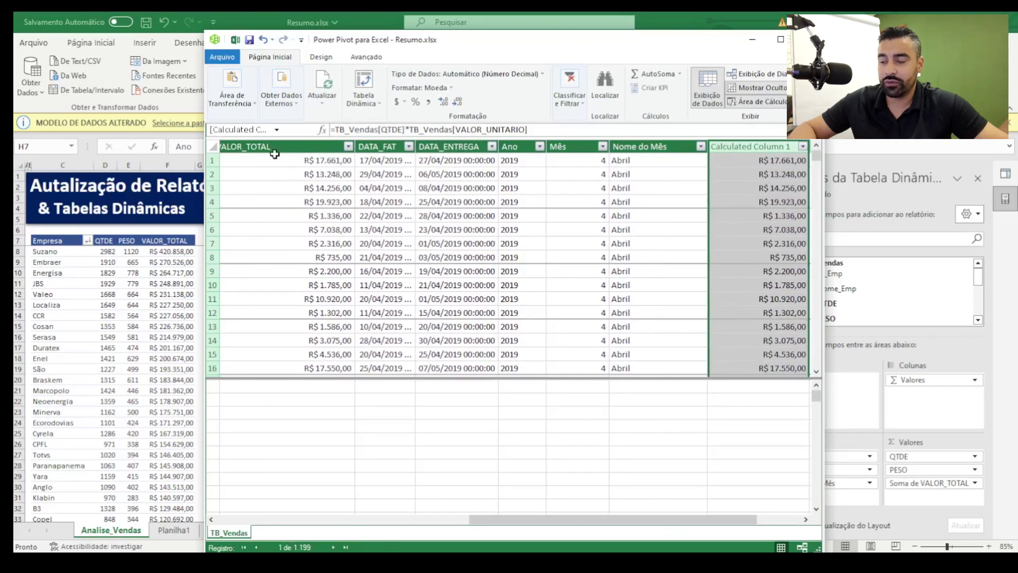
pyautogui.moveTo(274, 154); pyautogui.dragTo(359, 168)
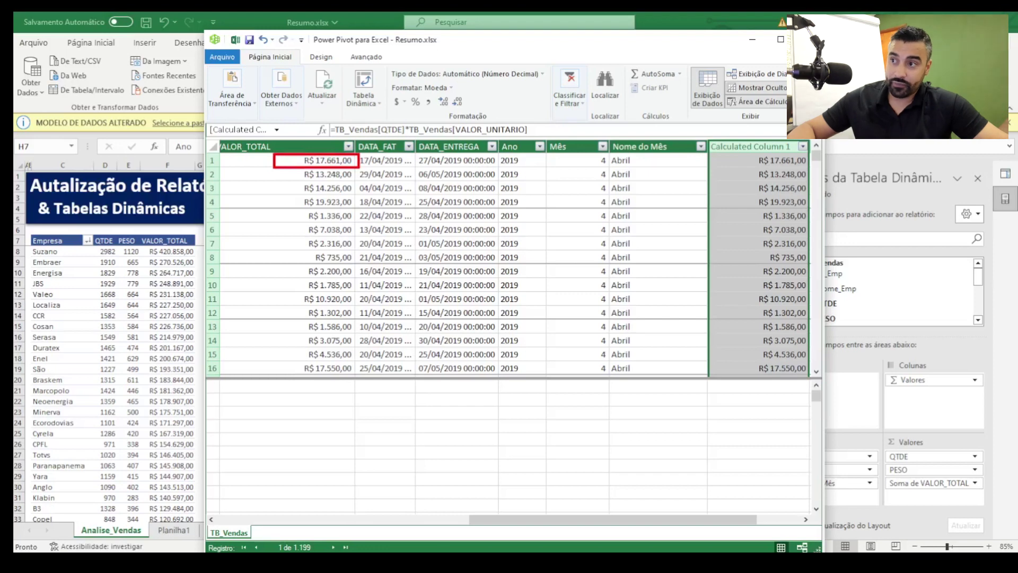
pyautogui.moveTo(758, 158); pyautogui.dragTo(803, 165)
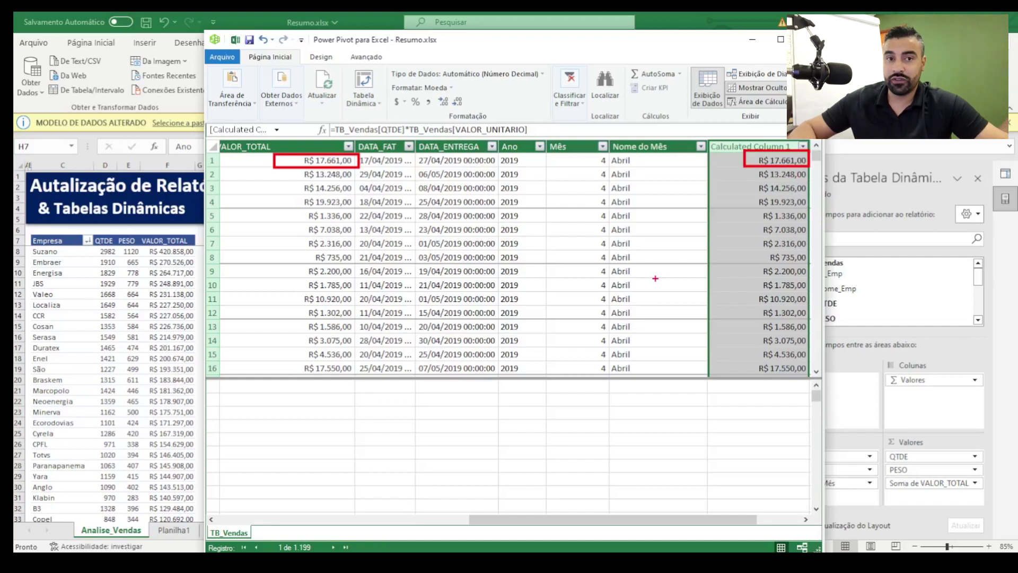
pyautogui.press('Escape')
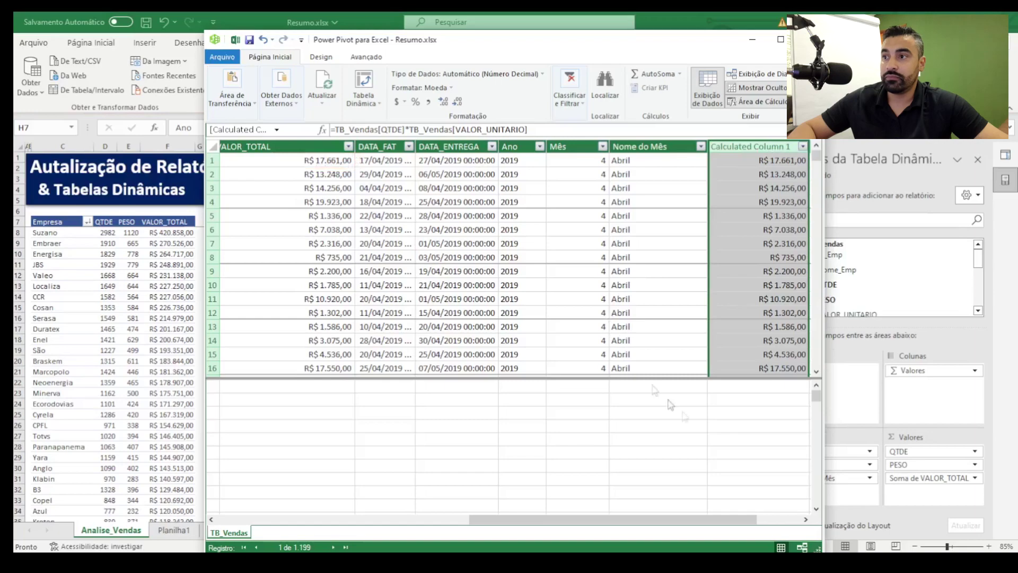
pyautogui.moveTo(598, 527); pyautogui.dragTo(405, 522)
pyautogui.click(253, 418)
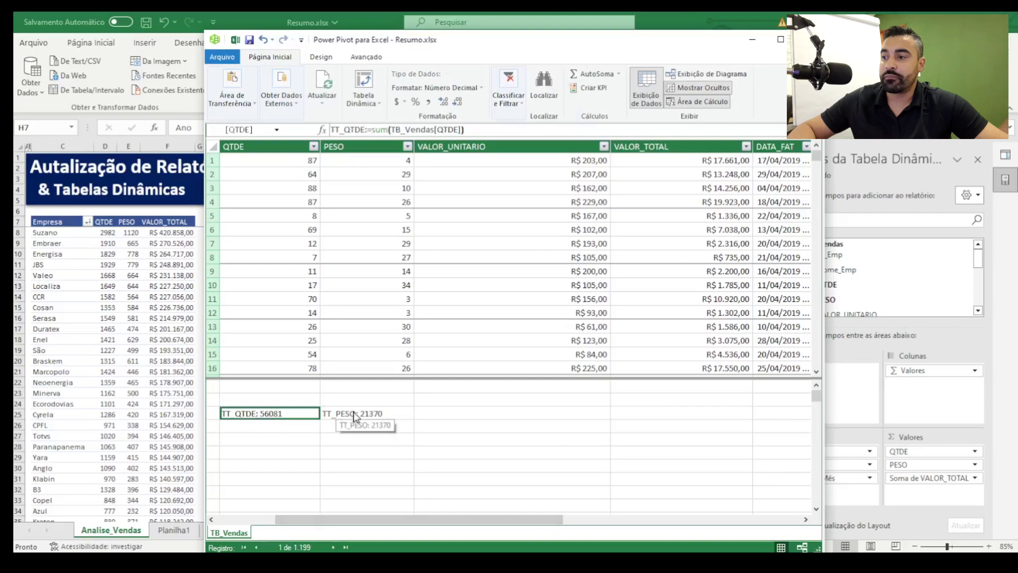
pyautogui.click(355, 415)
pyautogui.moveTo(519, 522); pyautogui.dragTo(752, 530)
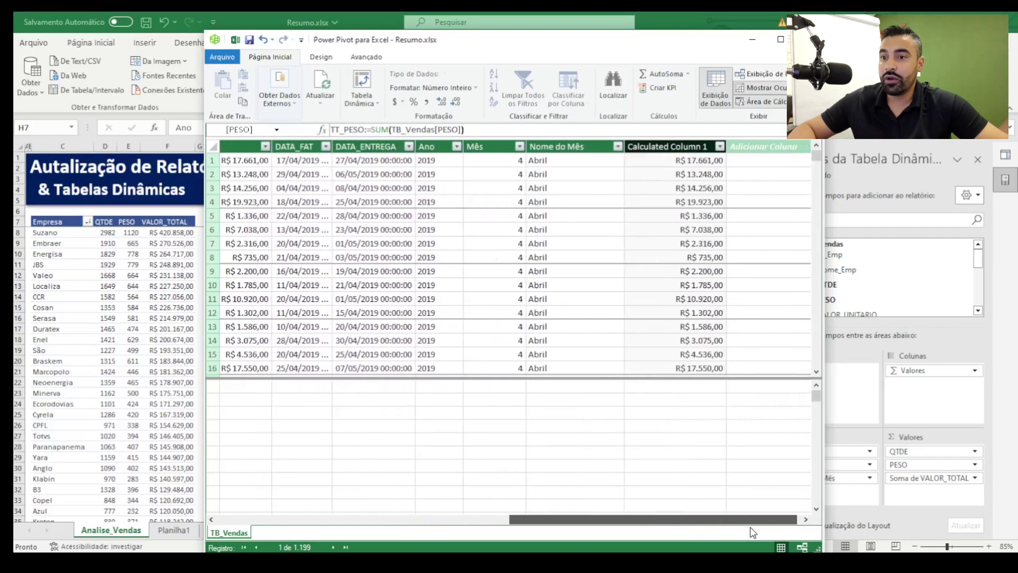
pyautogui.click(683, 403)
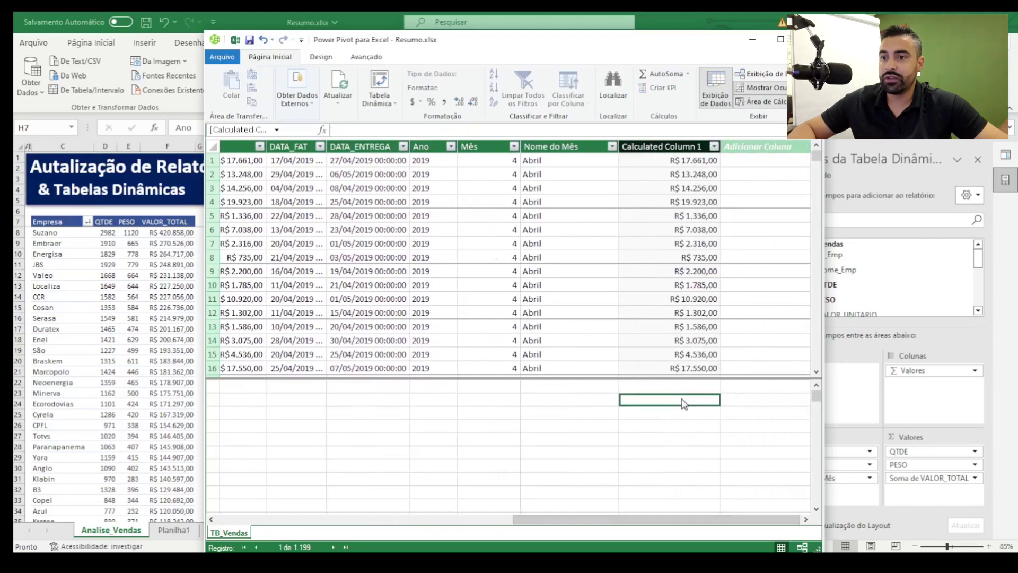
pyautogui.write('Valor_TT')
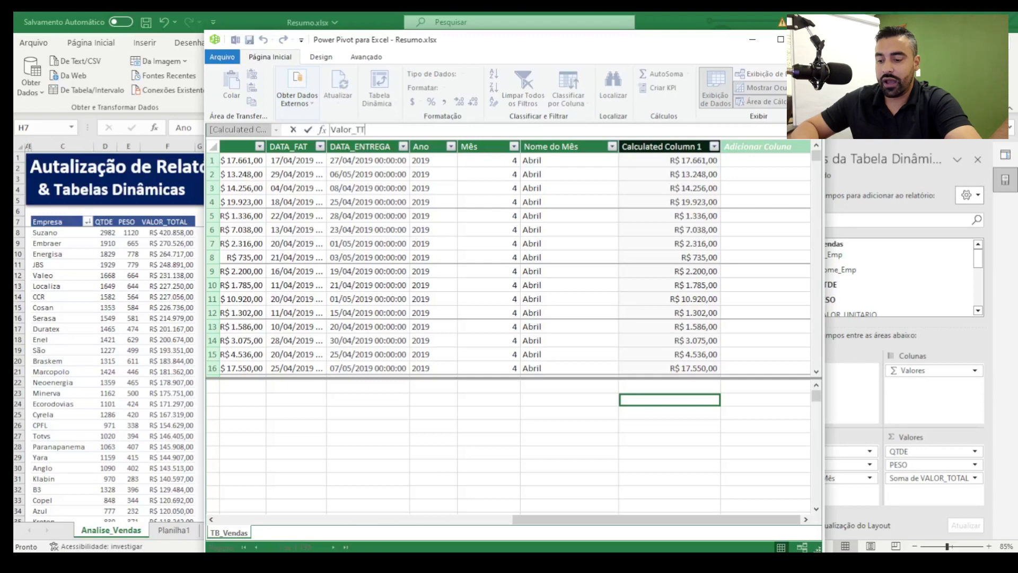
pyautogui.write(':=sum')
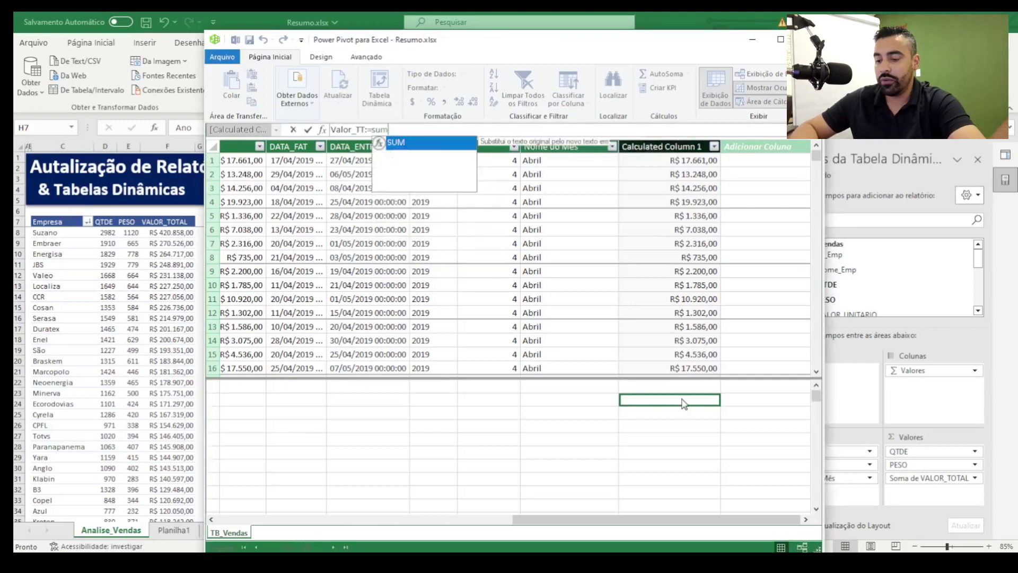
pyautogui.write('(')
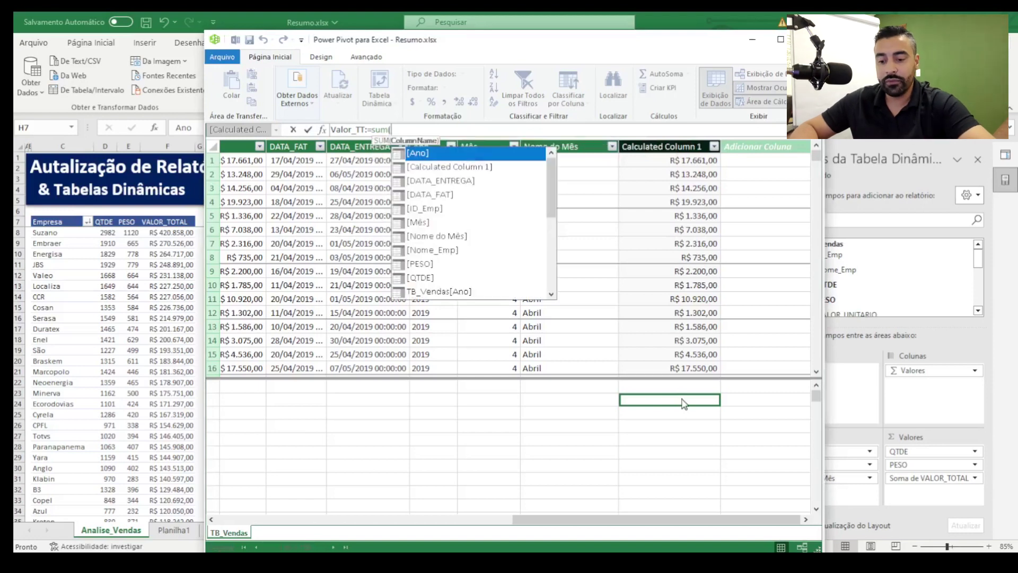
pyautogui.write('tb')
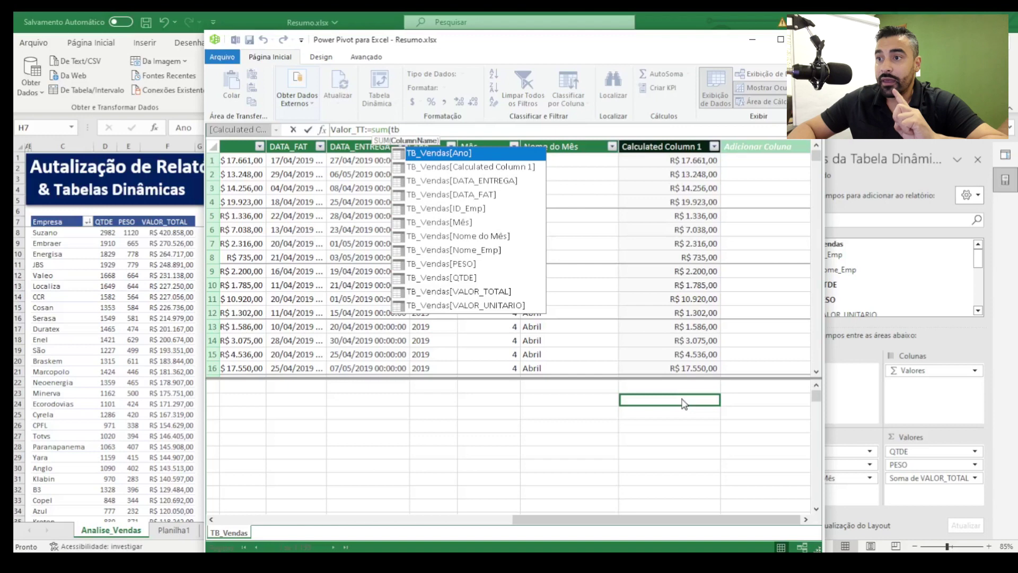
pyautogui.click(451, 194)
pyautogui.press('Return')
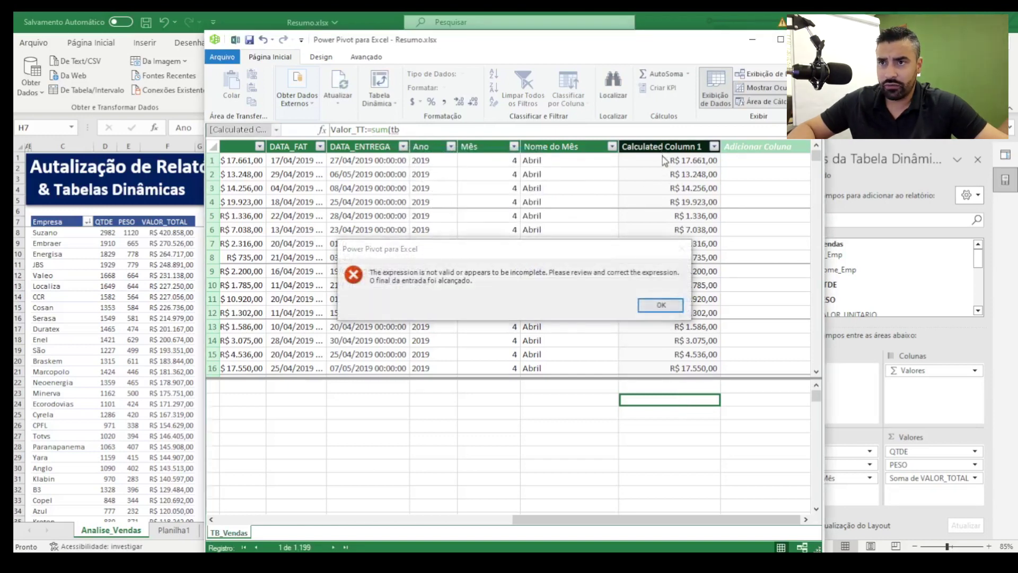
pyautogui.press('Return')
pyautogui.press('Escape')
# Step: Rename the calculated column as Valor_final_Calc
pyautogui.click(669, 146)
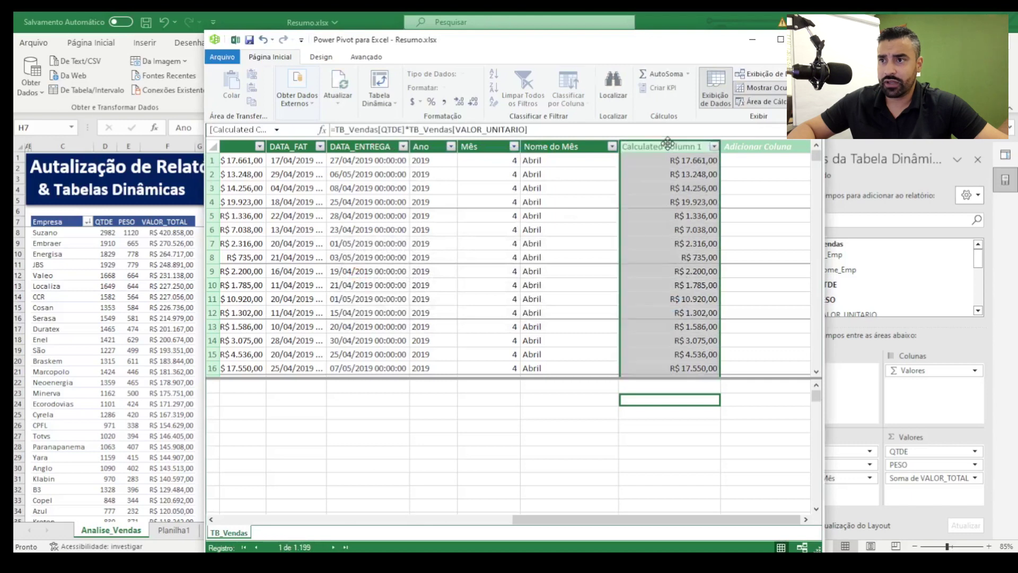
pyautogui.doubleClick(669, 146)
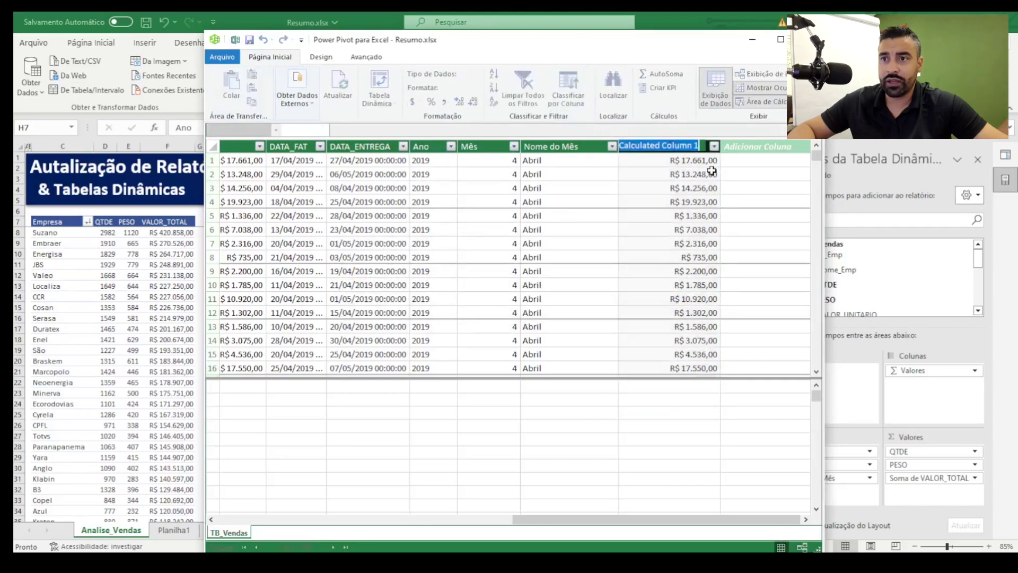
pyautogui.write('Va')
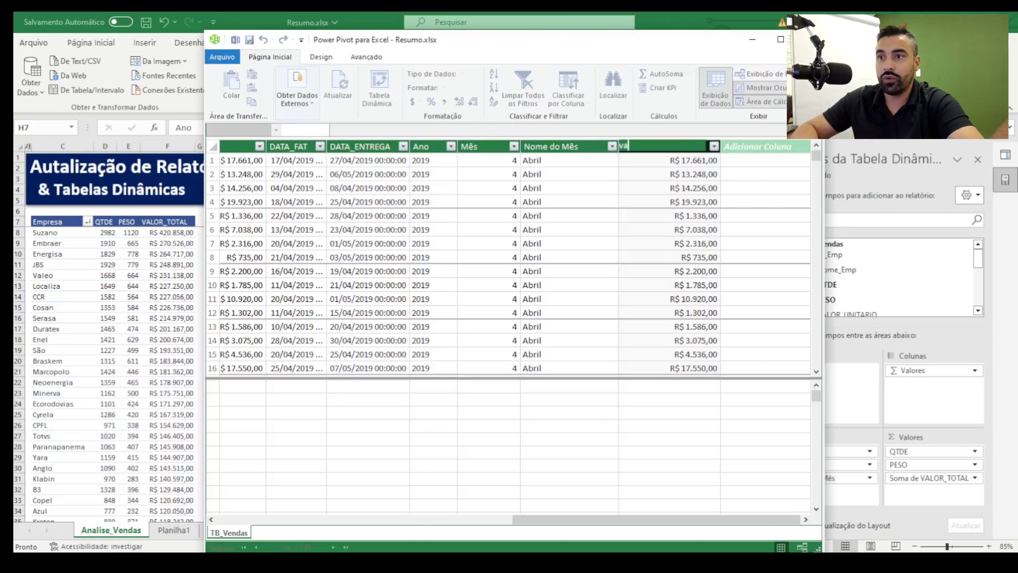
pyautogui.write('lor_final_')
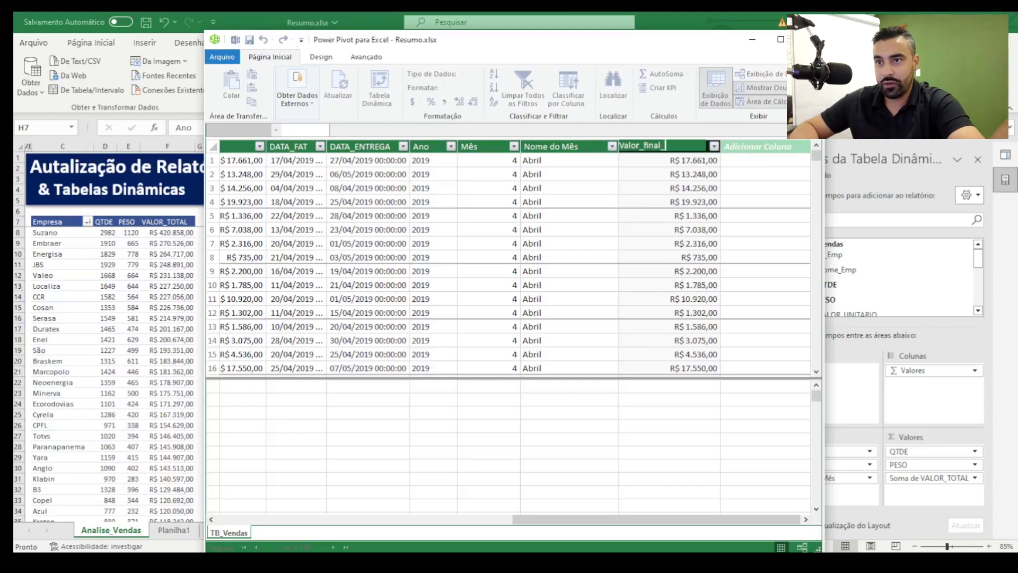
pyautogui.write('Calc')
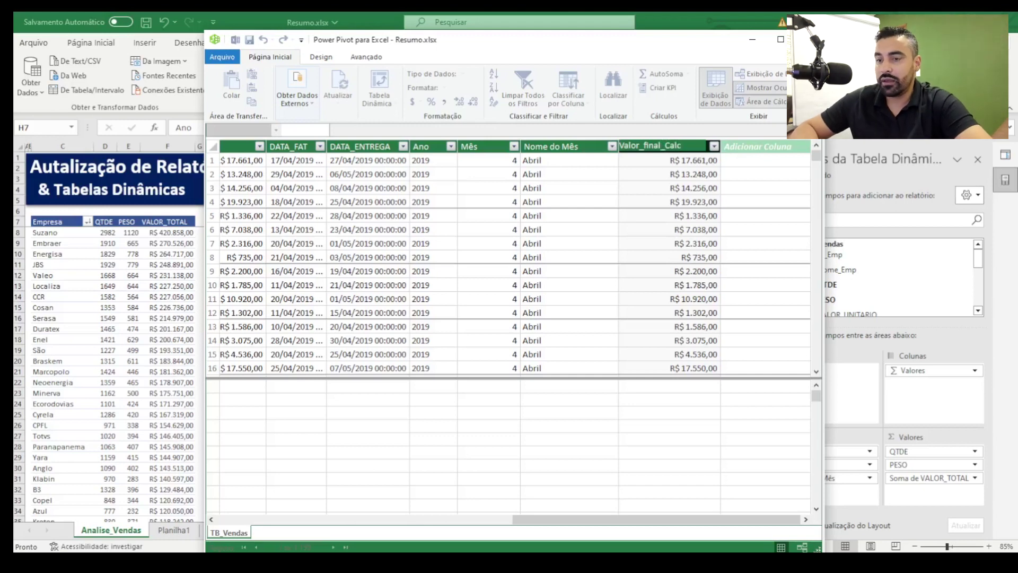
pyautogui.press('Return')
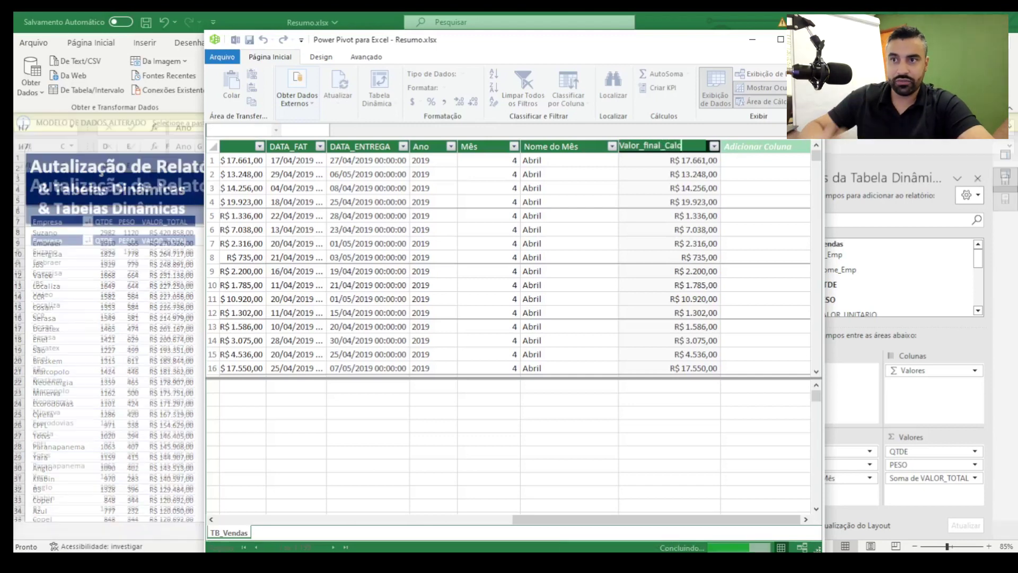
# Step: Add an AutoSum measure for the Valor_final_Calc column and name it Medida_Valor_final_Calc
pyautogui.click(692, 400)
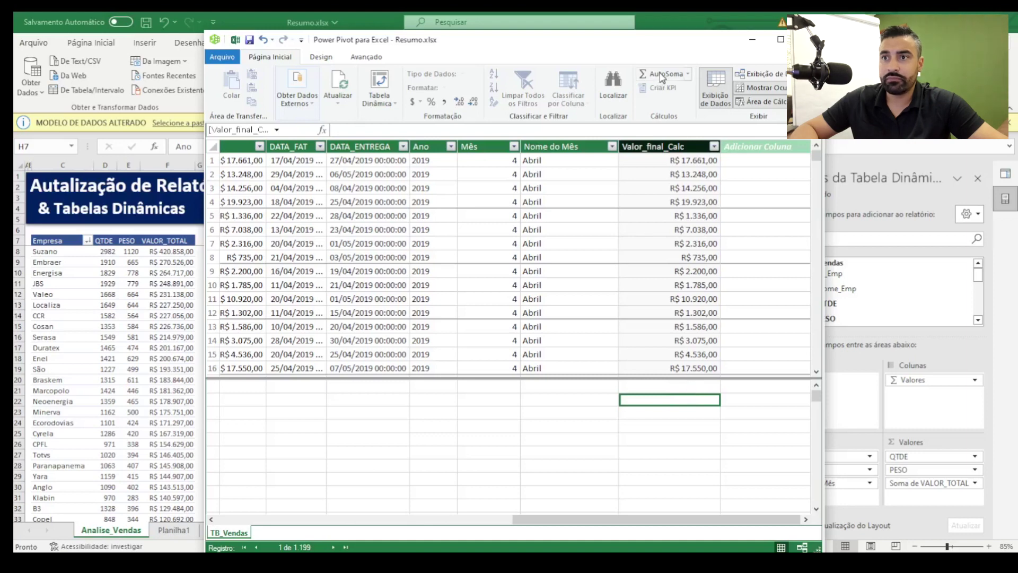
pyautogui.click(665, 148)
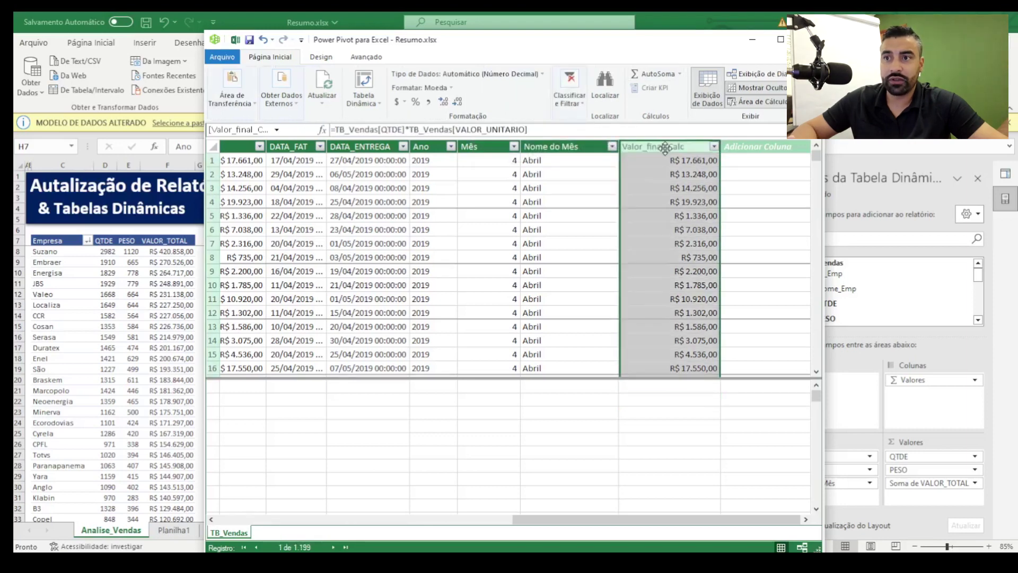
pyautogui.click(657, 74)
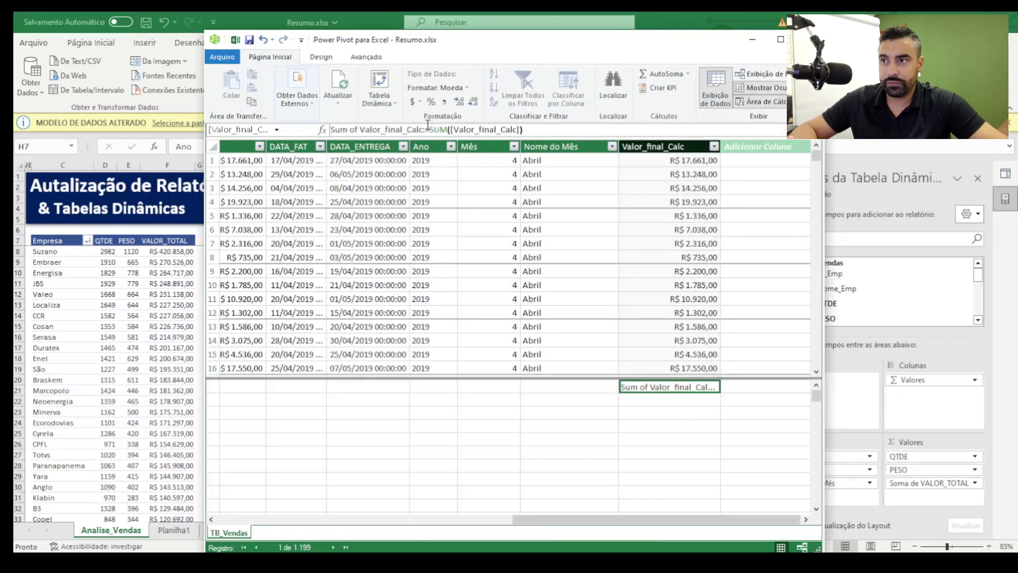
pyautogui.moveTo(527, 128); pyautogui.dragTo(428, 125)
pyautogui.moveTo(360, 130); pyautogui.dragTo(296, 135)
pyautogui.write('Medida')
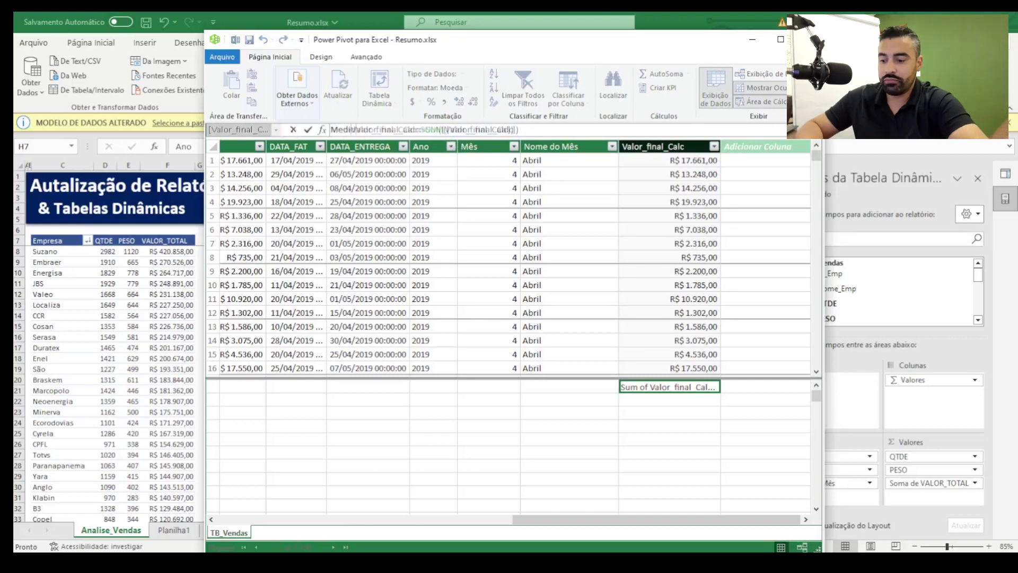
pyautogui.write('_')
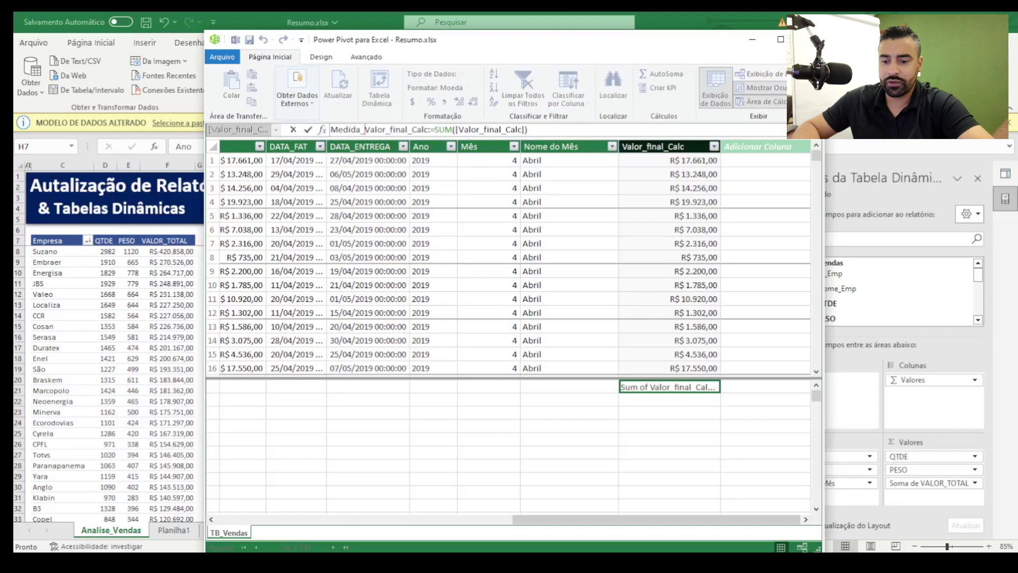
pyautogui.press('Return')
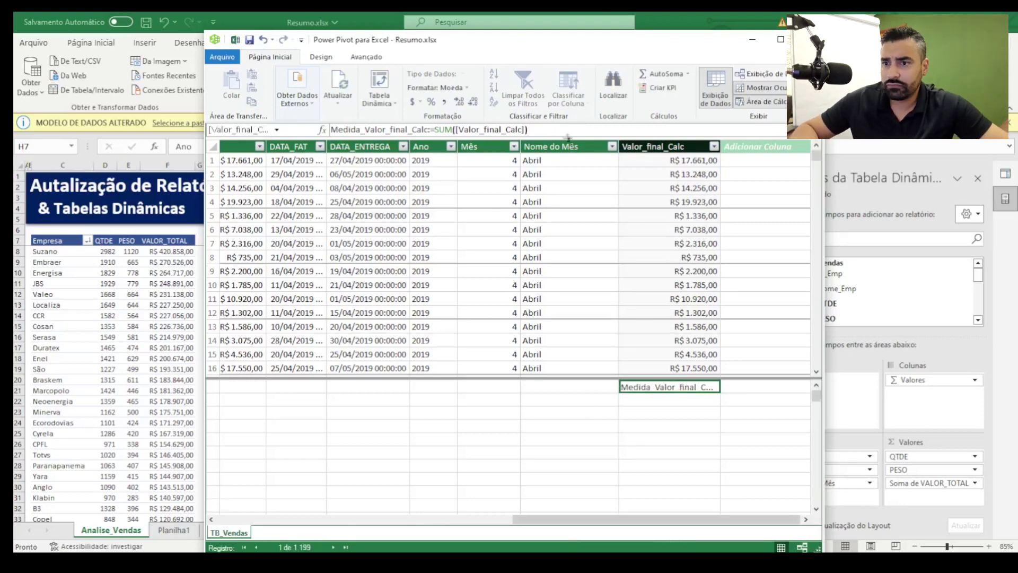
# Step: Format the Medida_Valor_final_Calc measure as R$ Português (Brasil) currency and widen its column to show the full result
pyautogui.click(420, 101)
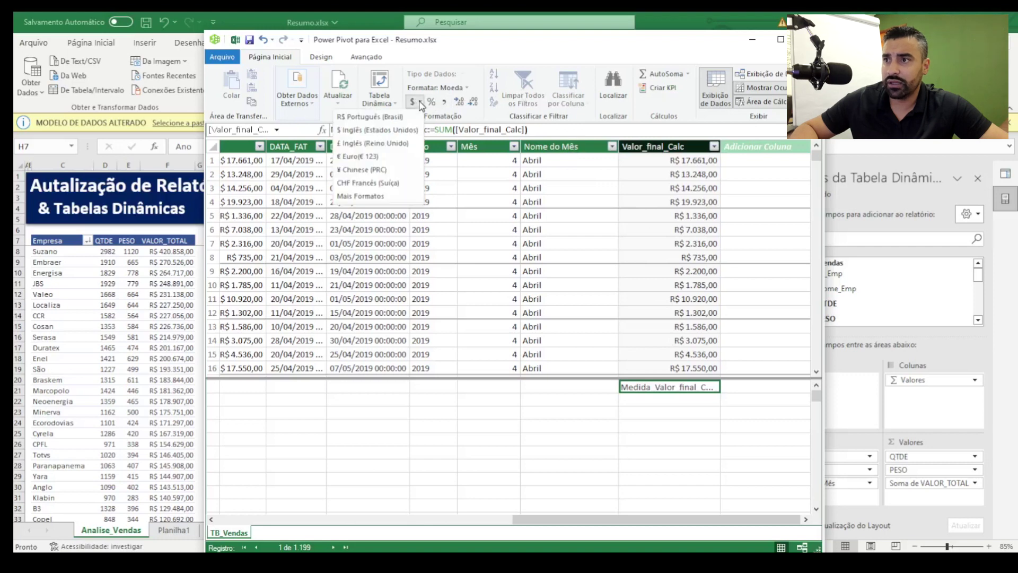
pyautogui.click(389, 118)
pyautogui.click(666, 410)
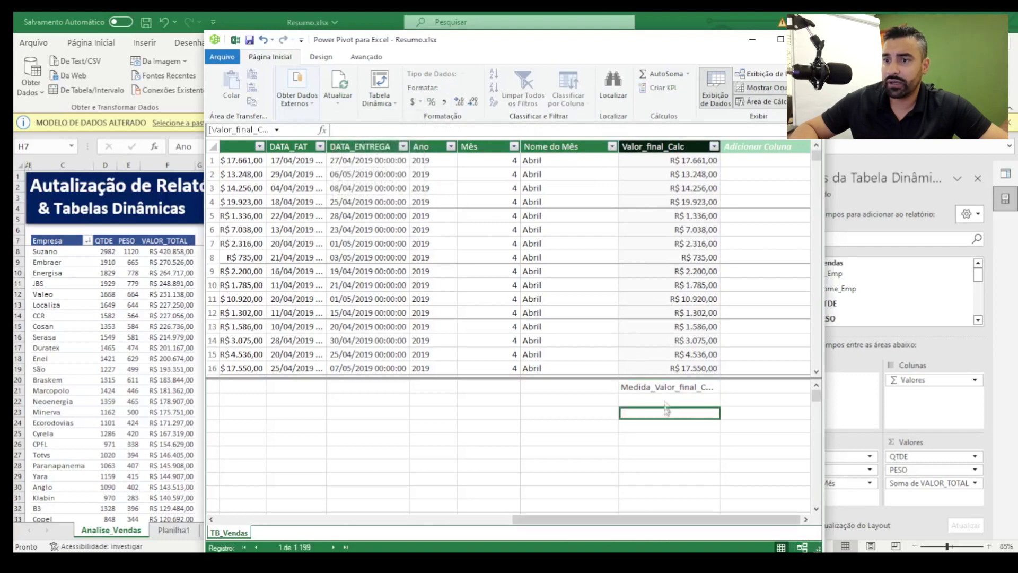
pyautogui.moveTo(804, 154); pyautogui.dragTo(803, 154)
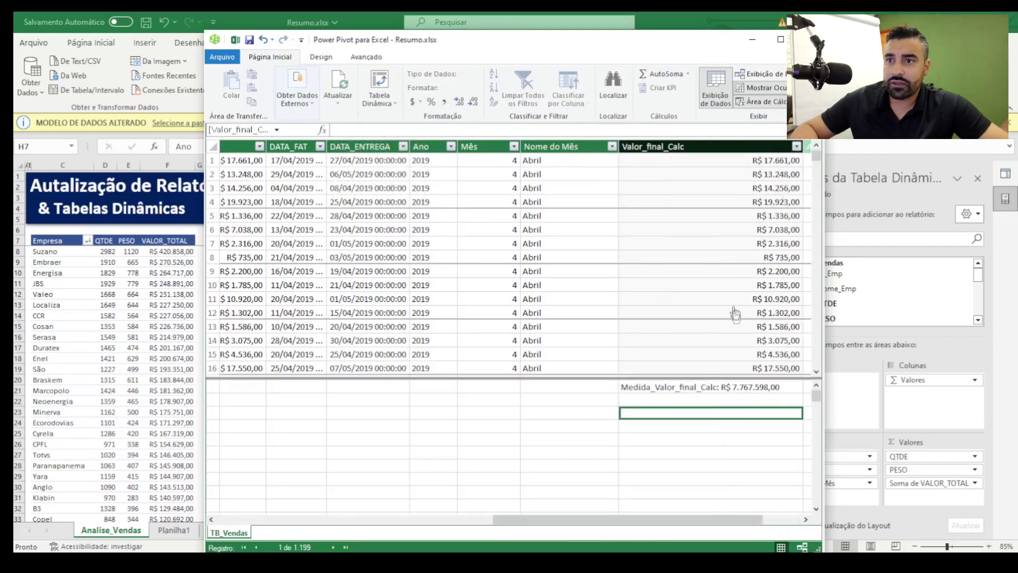
pyautogui.click(724, 388)
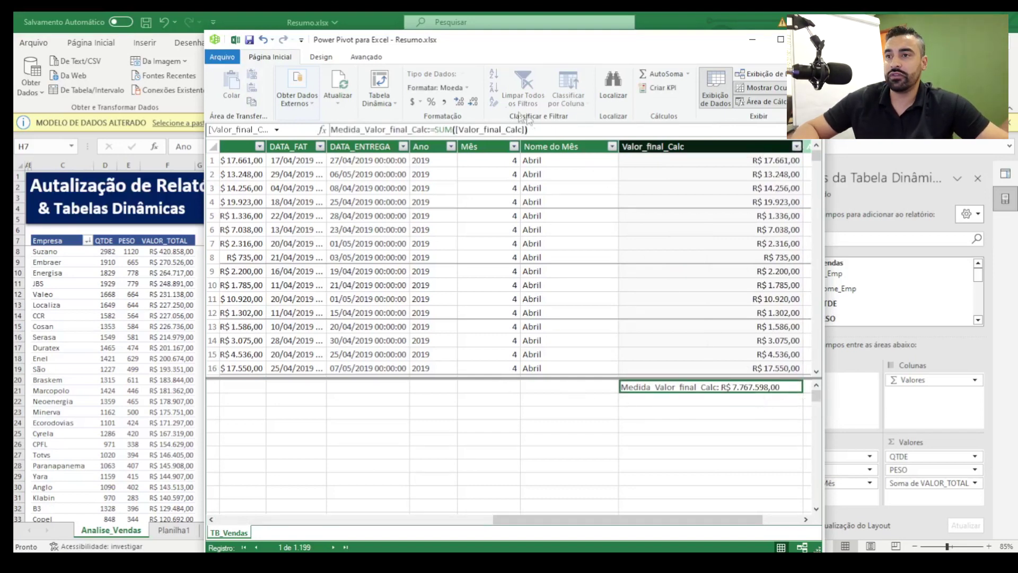
# Step: Save the data model changes and close Power Pivot to return to the Analise_Vendas sheet in Excel
pyautogui.click(248, 40)
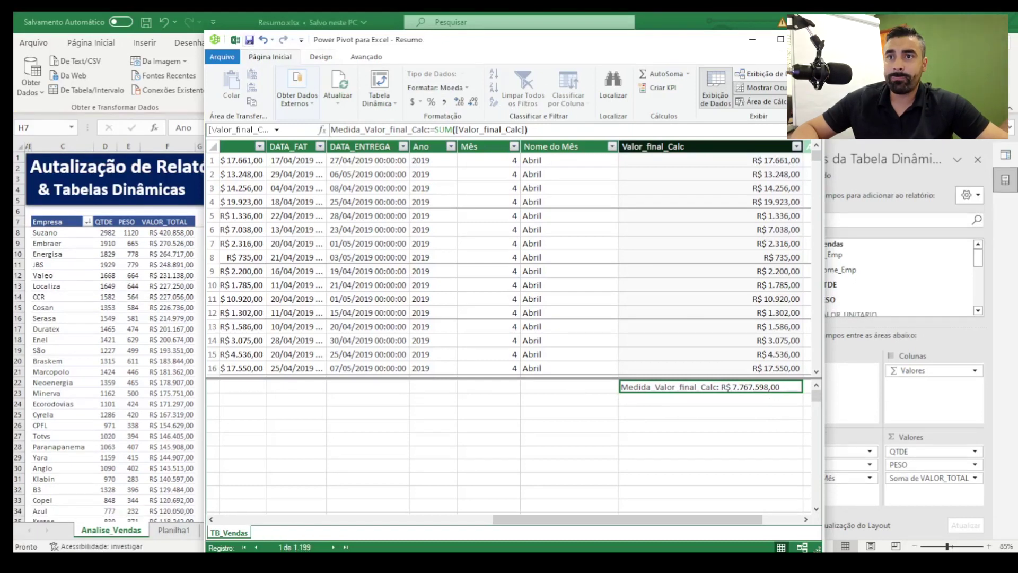
pyautogui.click(809, 40)
pyautogui.click(609, 317)
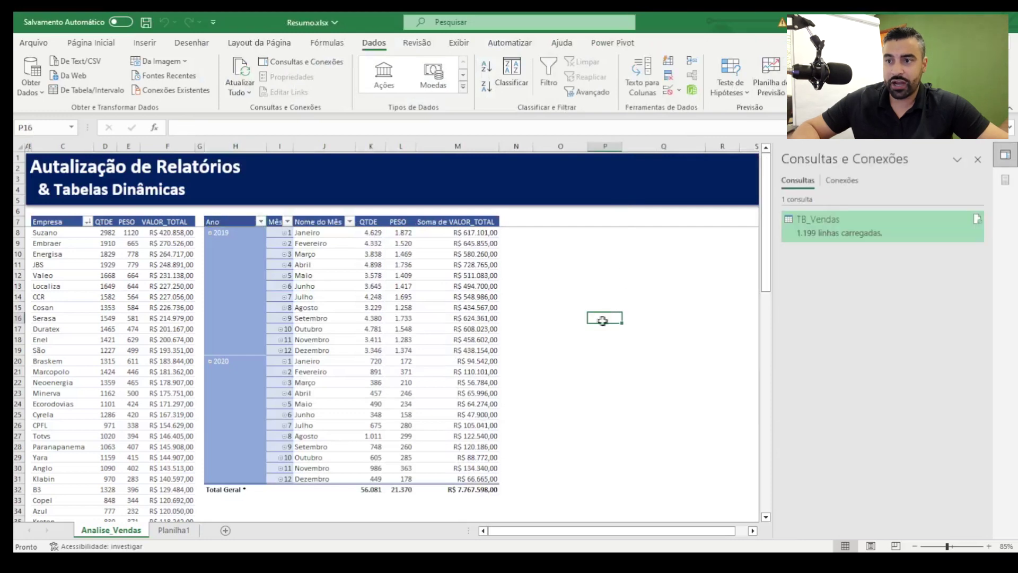
# Step: Examine the monthly pivot table's value grand total and the new column and measures in the TB_Vendas field list
pyautogui.click(476, 490)
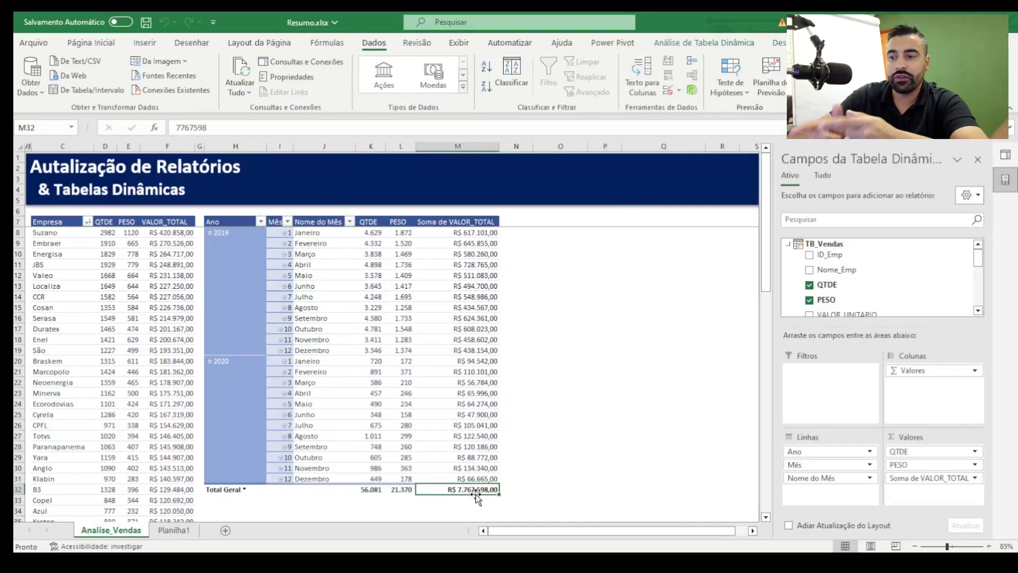
pyautogui.click(372, 254)
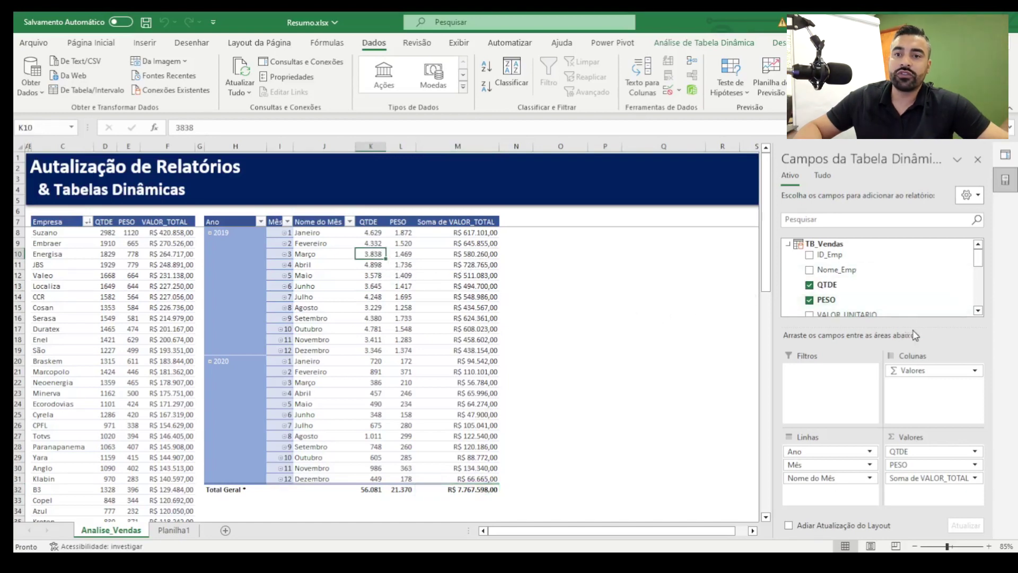
pyautogui.moveTo(914, 335); pyautogui.dragTo(923, 380)
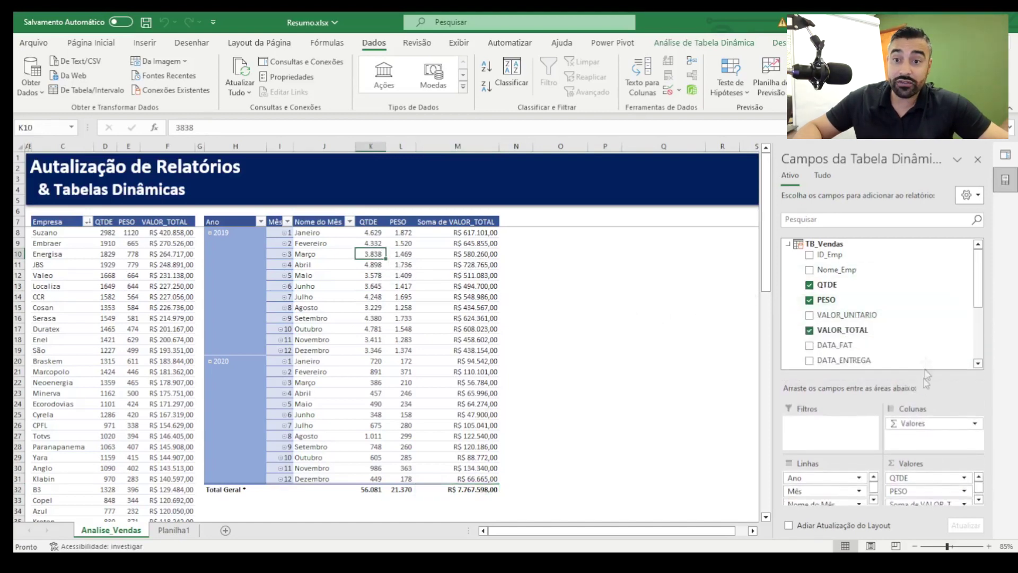
pyautogui.scroll(-3, 848, 289)
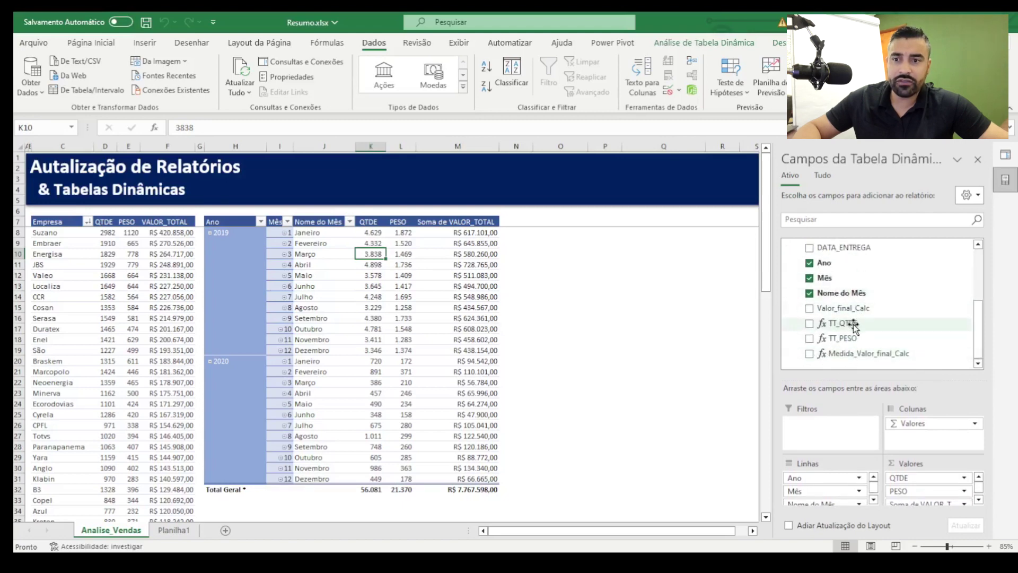
pyautogui.moveTo(797, 316); pyautogui.dragTo(934, 366)
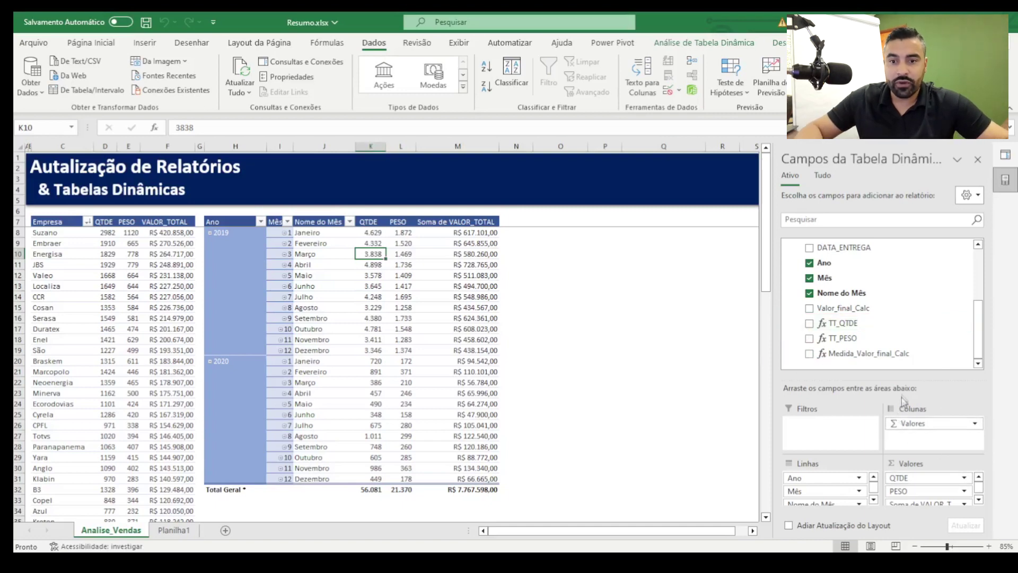
# Step: Remove QTDE, PESO and Soma de VALOR_TOTAL from the monthly pivot table's values
pyautogui.moveTo(905, 375); pyautogui.dragTo(905, 338)
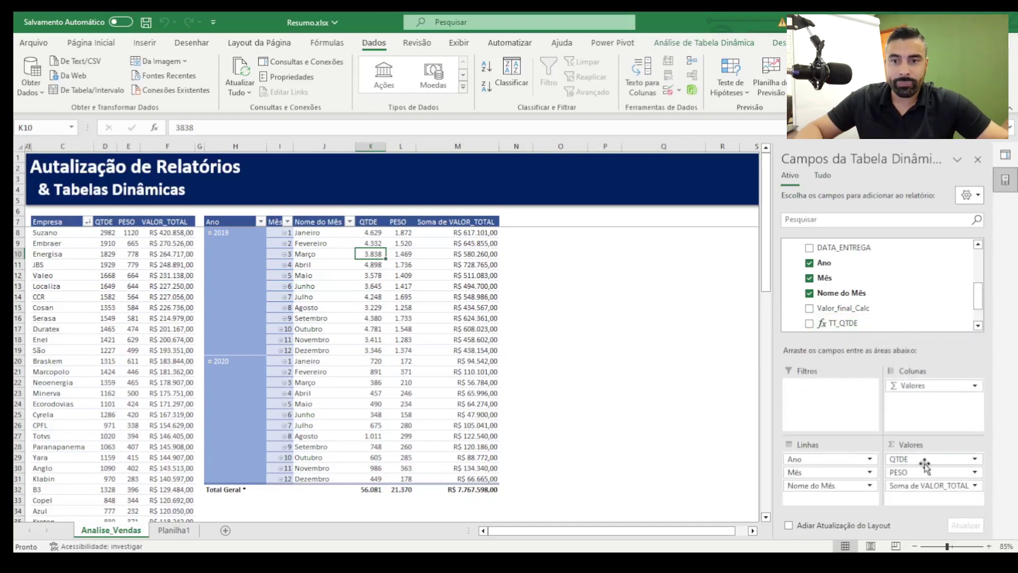
pyautogui.moveTo(925, 459); pyautogui.dragTo(913, 271)
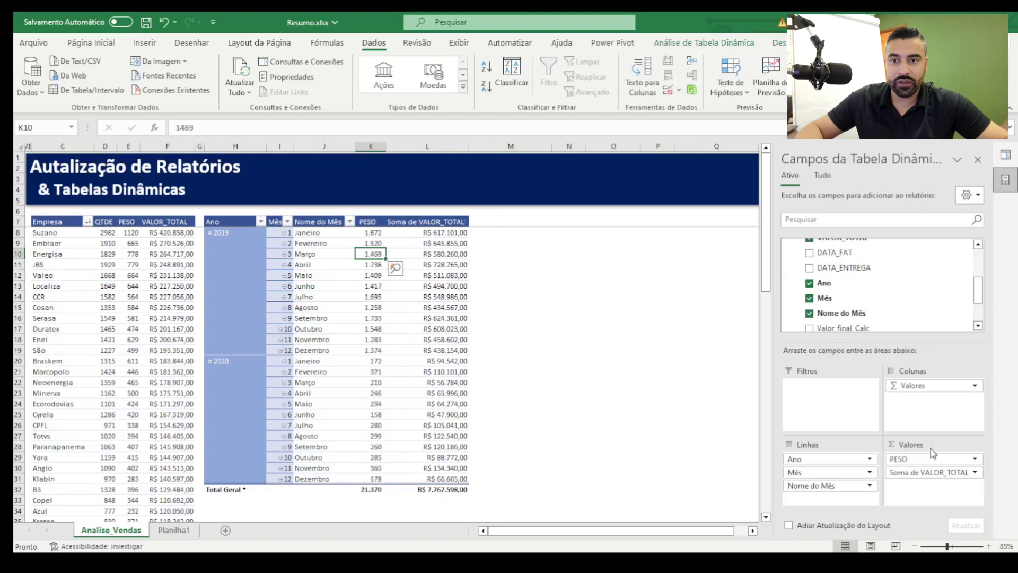
pyautogui.moveTo(923, 459); pyautogui.dragTo(896, 265)
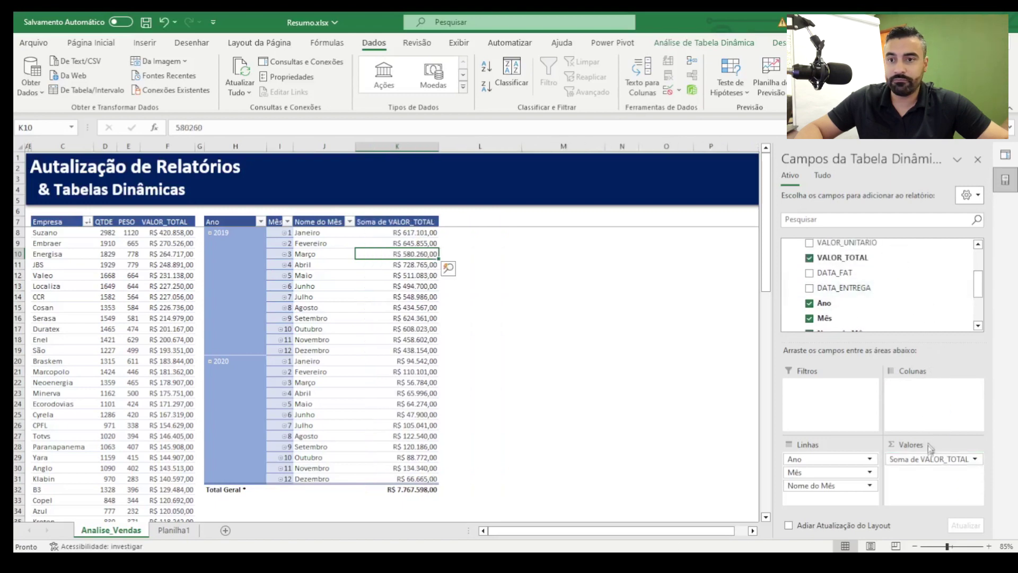
pyautogui.moveTo(920, 459); pyautogui.dragTo(910, 294)
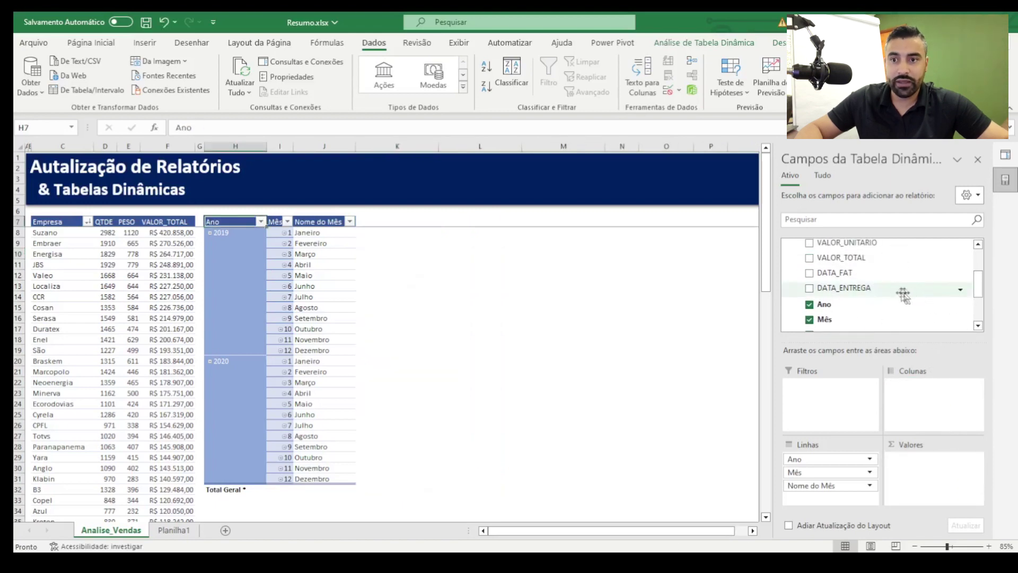
# Step: Add the measures TT_QTDE, TT_PESO and Medida_Valor_final_Calc to the monthly pivot table's values
pyautogui.scroll(-2, 904, 294)
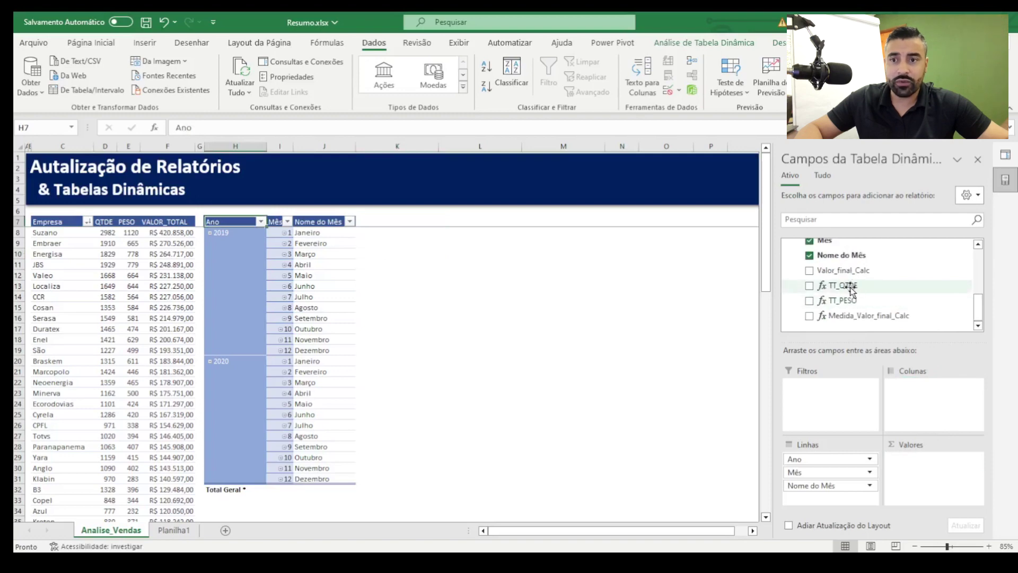
pyautogui.moveTo(854, 288); pyautogui.dragTo(941, 480)
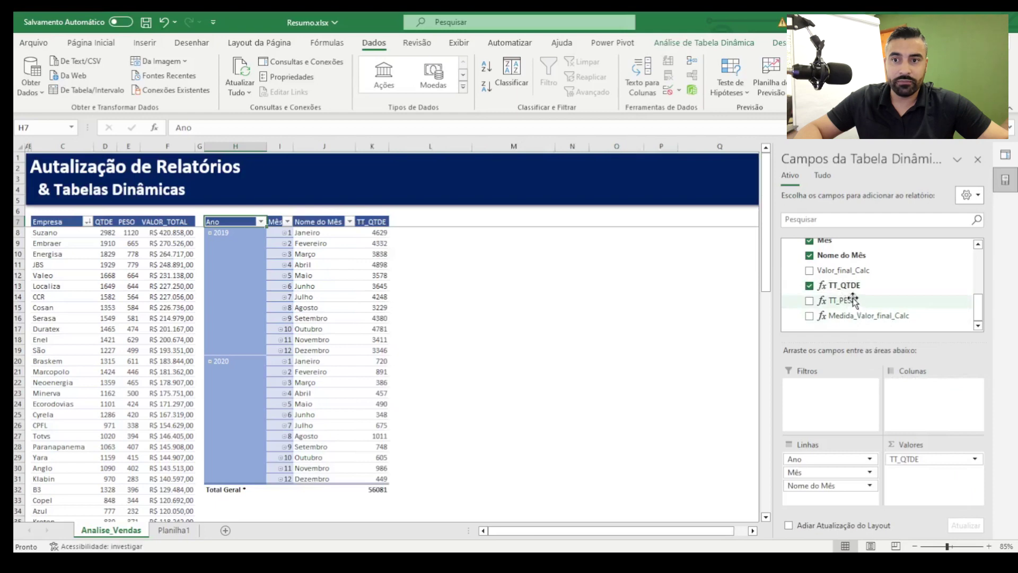
pyautogui.moveTo(854, 300); pyautogui.dragTo(922, 483)
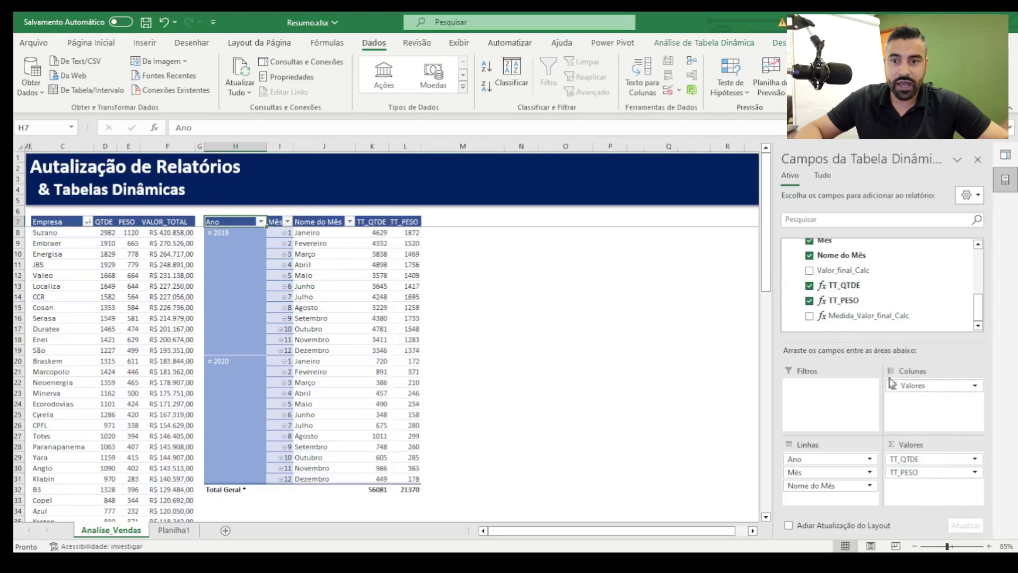
pyautogui.moveTo(879, 318); pyautogui.dragTo(907, 485)
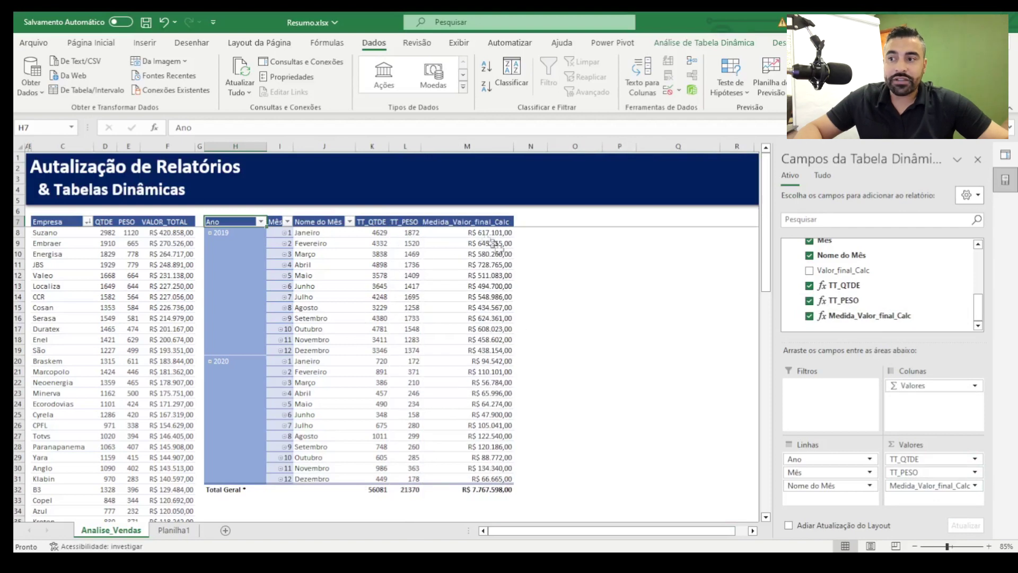
# Step: Format the pivot table's TT_QTDE column with a thousands separator and no decimal places
pyautogui.moveTo(410, 276)
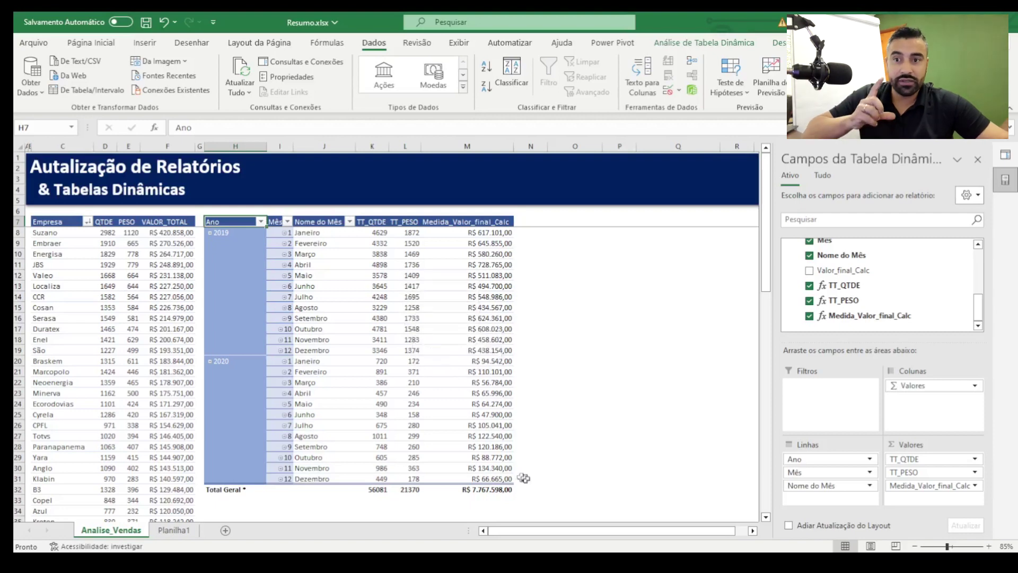
pyautogui.click(376, 216)
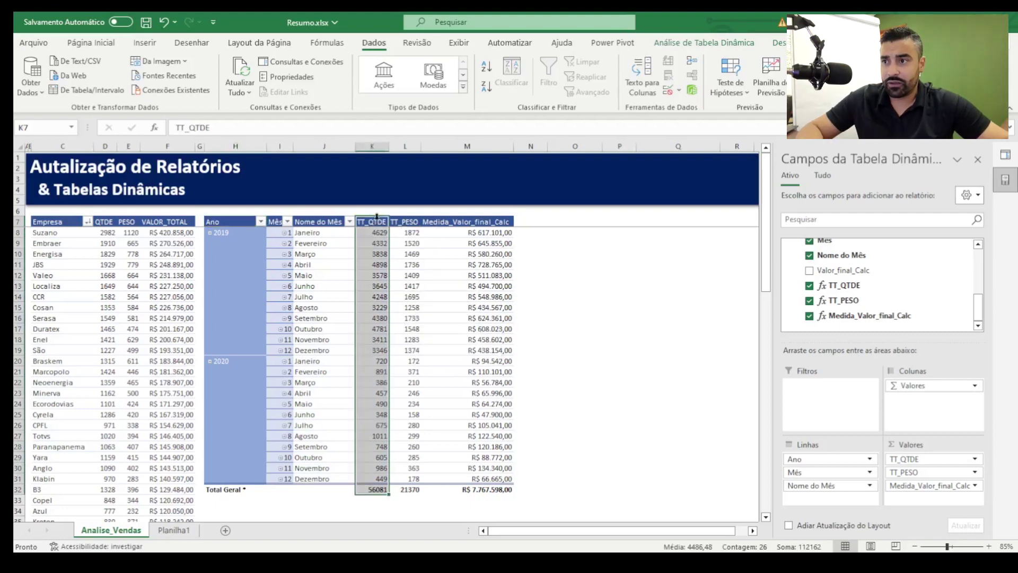
pyautogui.click(86, 43)
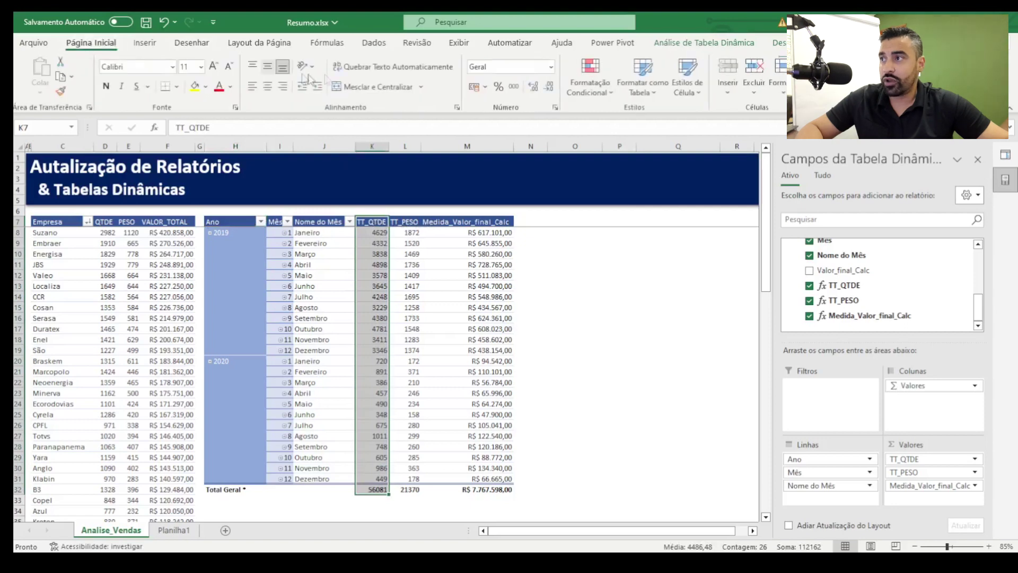
pyautogui.click(517, 87)
pyautogui.click(547, 89)
pyautogui.click(547, 89)
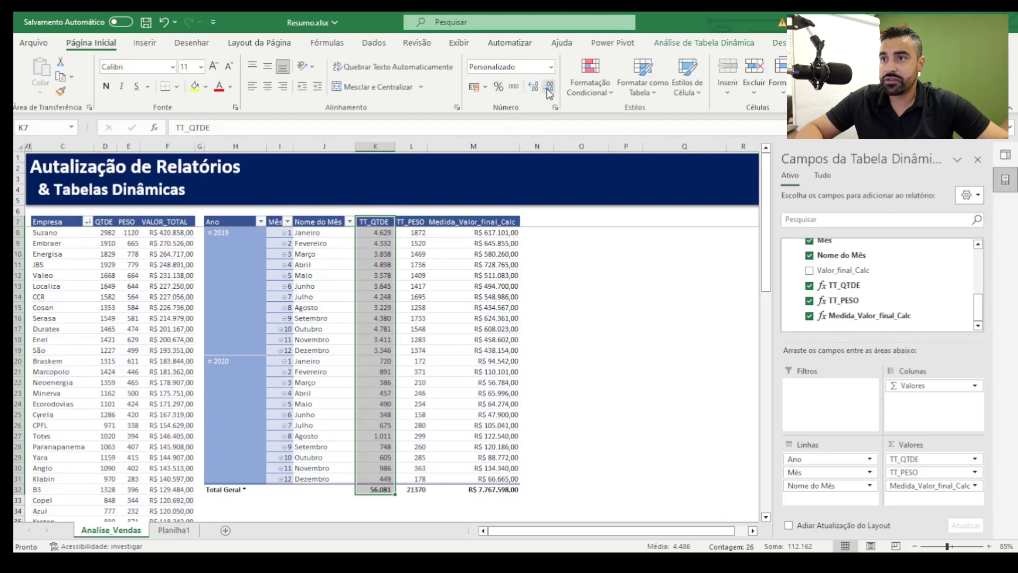
# Step: Format the pivot table's TT_PESO column with a thousands separator and no decimal places
pyautogui.click(416, 222)
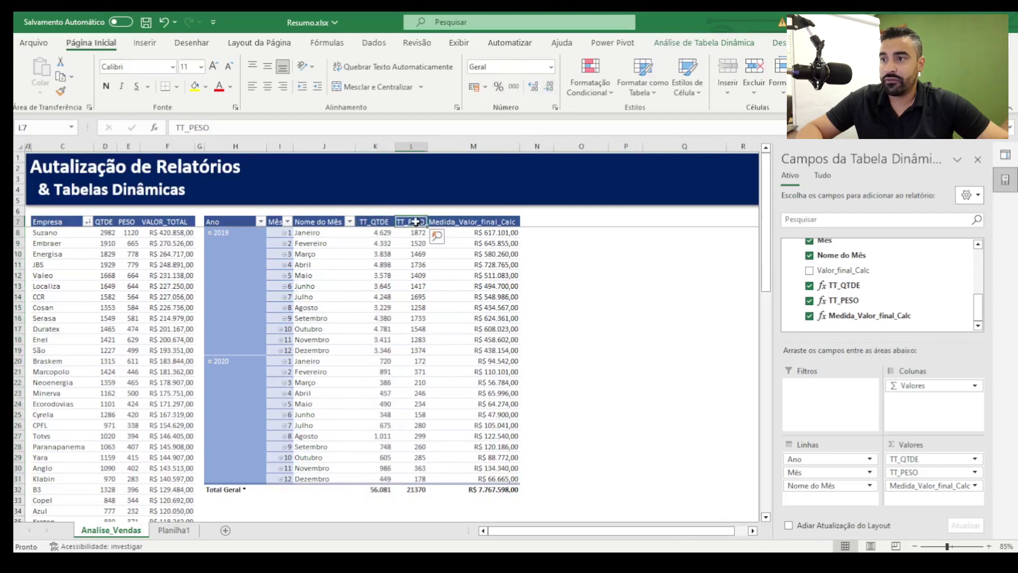
pyautogui.click(415, 216)
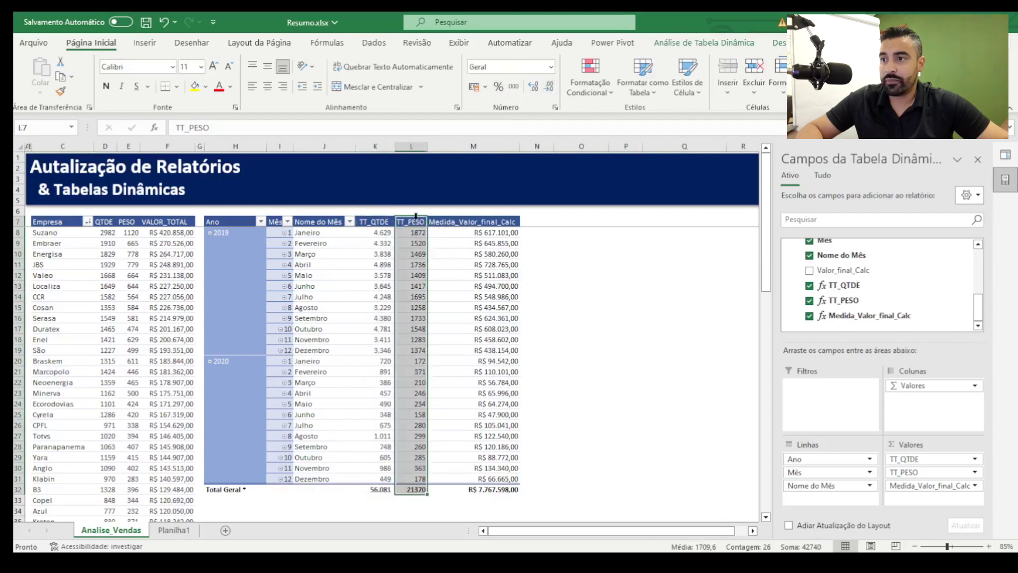
pyautogui.click(513, 86)
pyautogui.click(532, 87)
pyautogui.click(532, 87)
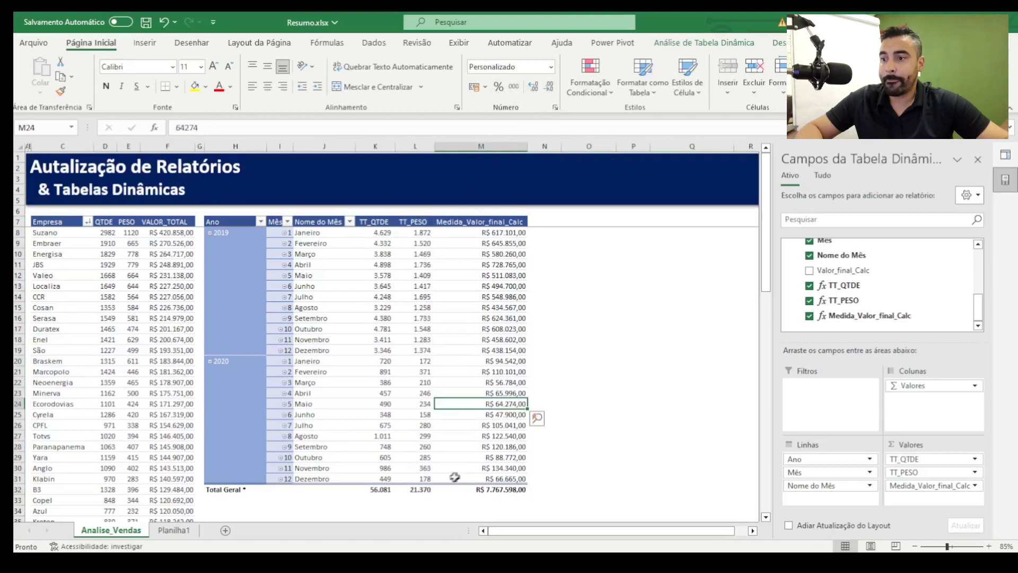
# Step: Check the grand totals of the three measures in the monthly pivot table
pyautogui.moveTo(381, 489); pyautogui.dragTo(513, 489)
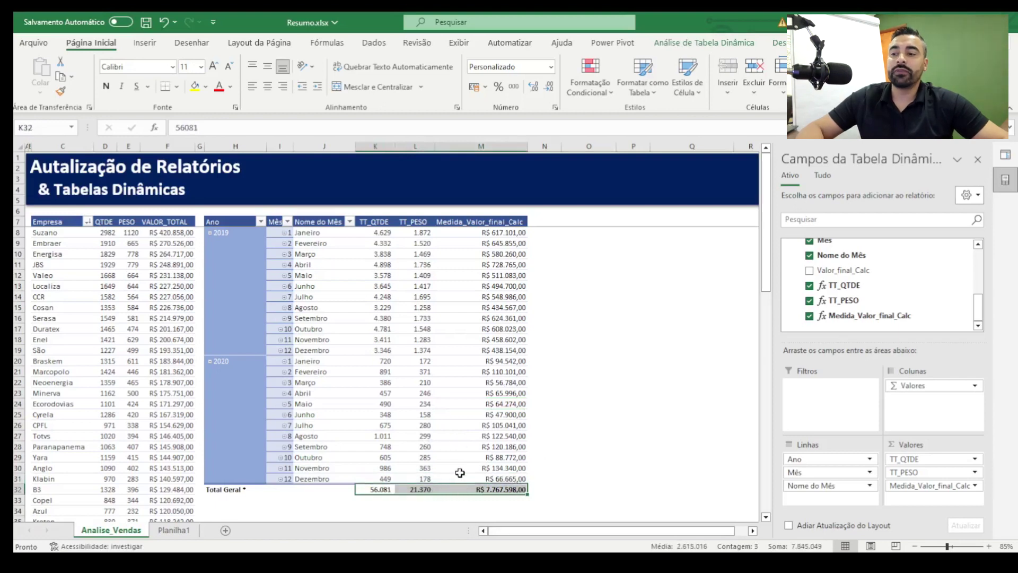
pyautogui.moveTo(460, 472)
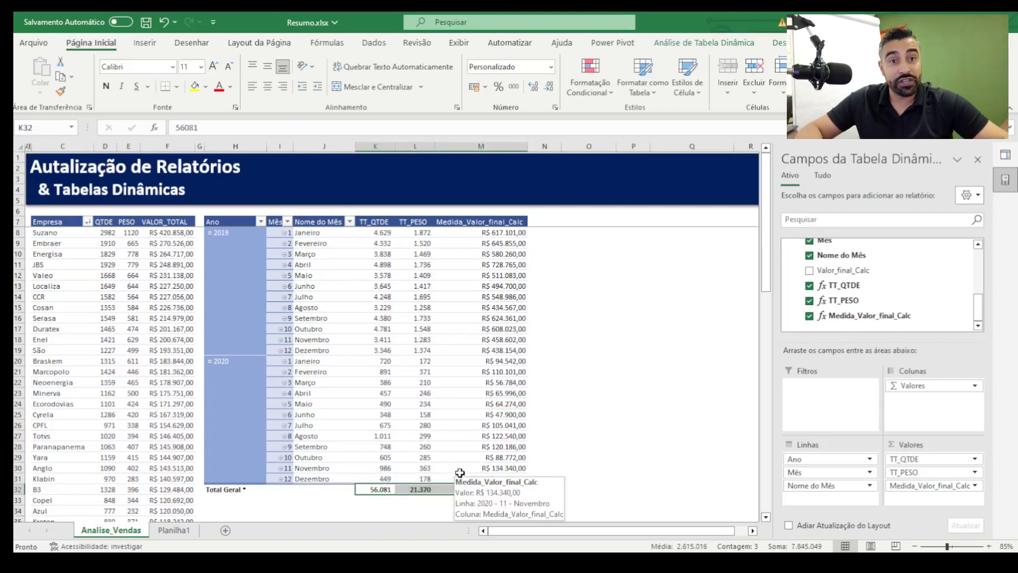